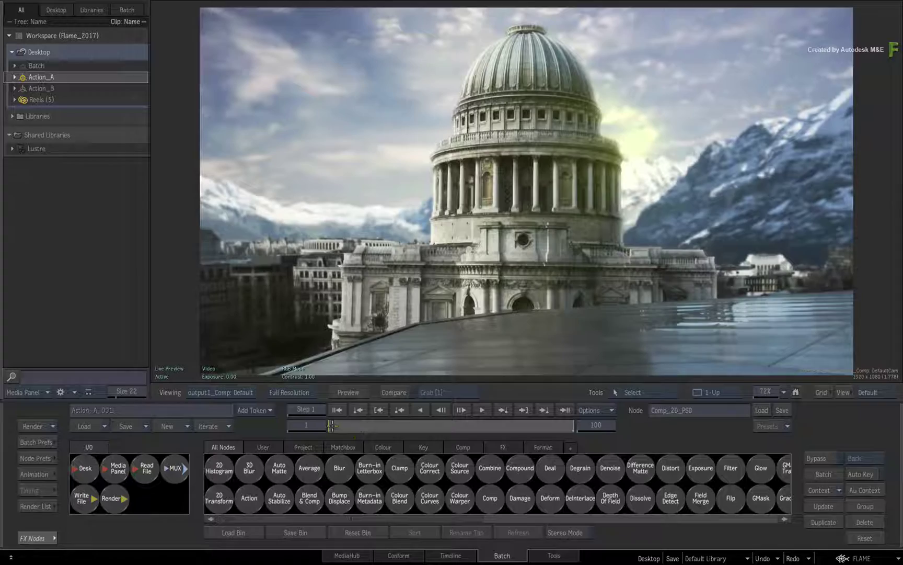
Step: Scrub the Action_A dome composite to frame 87, then back to frame 35
{"action": "left_click_drag", "start_coordinate": [332, 425], "coordinate": [588, 418]}
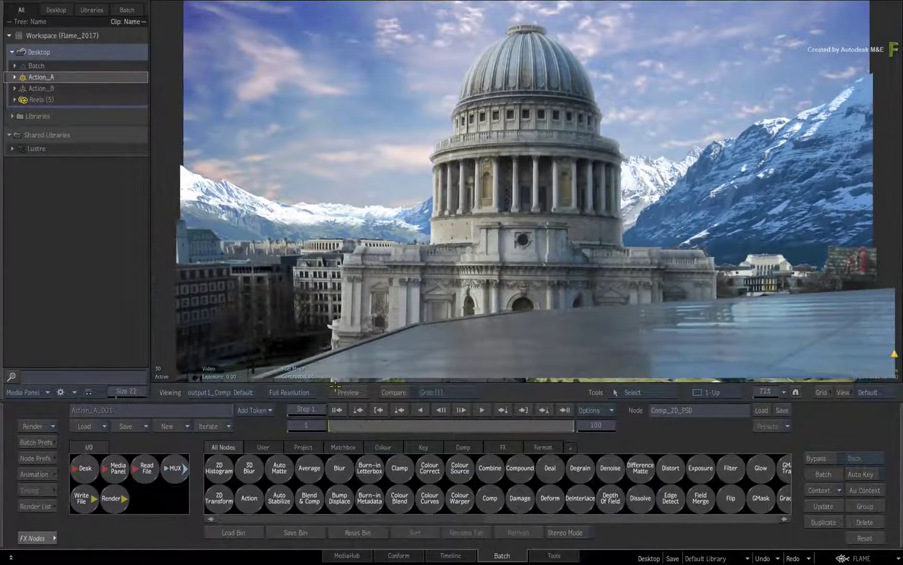
{"action": "mouse_move", "coordinate": [338, 425]}
{"action": "left_mouse_down"}
{"action": "mouse_move", "coordinate": [429, 431]}
{"action": "mouse_move", "coordinate": [306, 442]}
{"action": "mouse_move", "coordinate": [340, 433]}
{"action": "mouse_move", "coordinate": [276, 427]}
{"action": "left_mouse_up"}
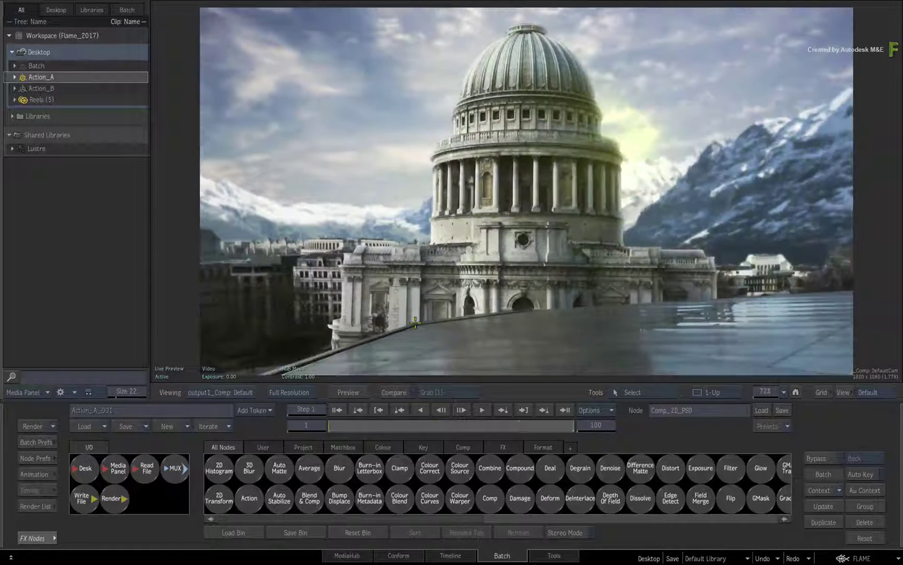
Step: In the Action schematic, box-select the Bleach Bypass, Blur, Fog, Rays and Axis/GMask nodes, then return to Result
{"action": "key", "text": "F4"}
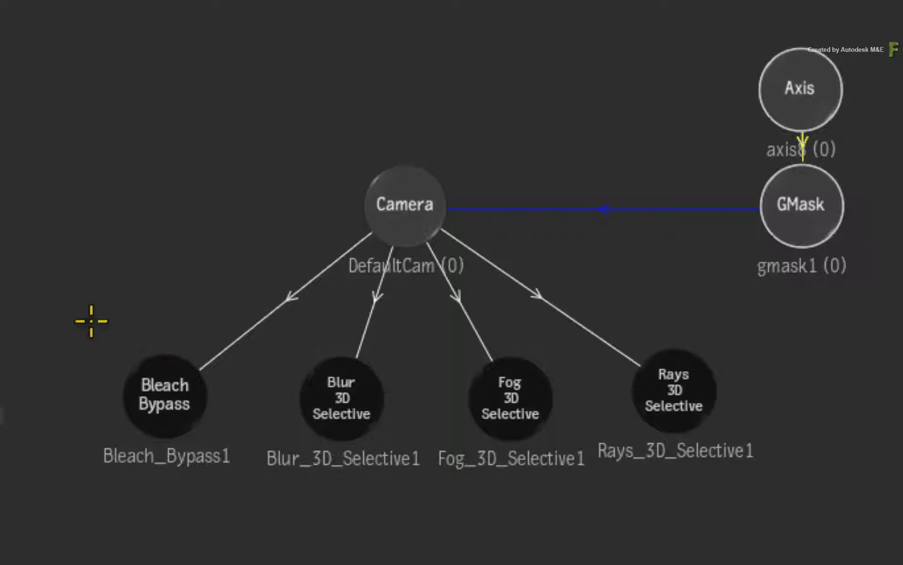
{"action": "left_click_drag", "start_coordinate": [546, 188], "coordinate": [809, 257]}
{"action": "left_click_drag", "start_coordinate": [806, 521], "coordinate": [802, 515]}
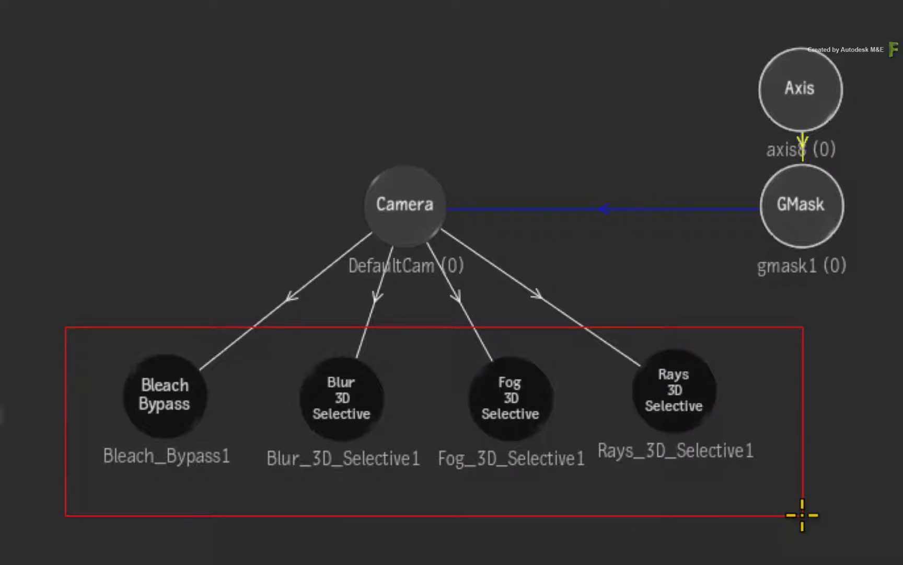
{"action": "left_click_drag", "start_coordinate": [802, 515], "coordinate": [802, 515]}
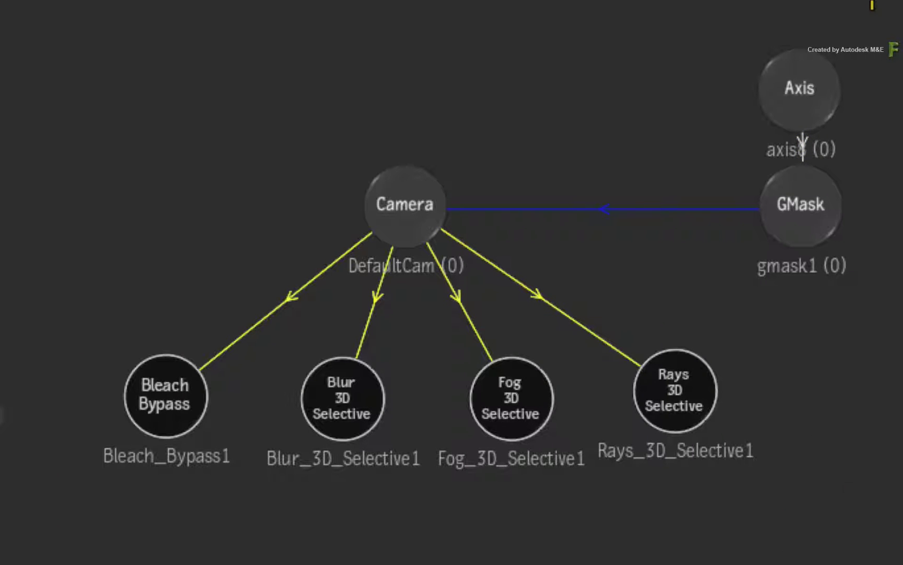
{"action": "left_click_drag", "start_coordinate": [875, 1], "coordinate": [730, 300]}
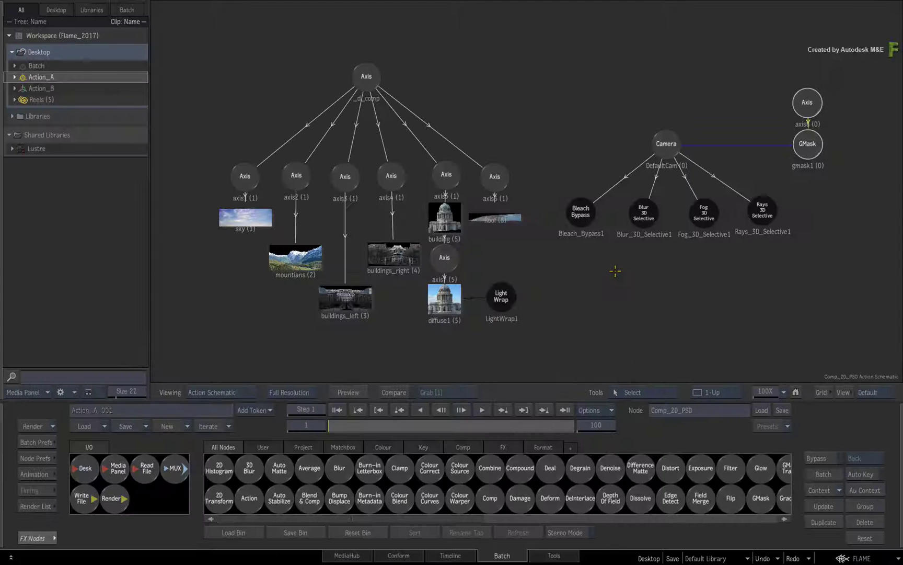
{"action": "key", "text": "F4"}
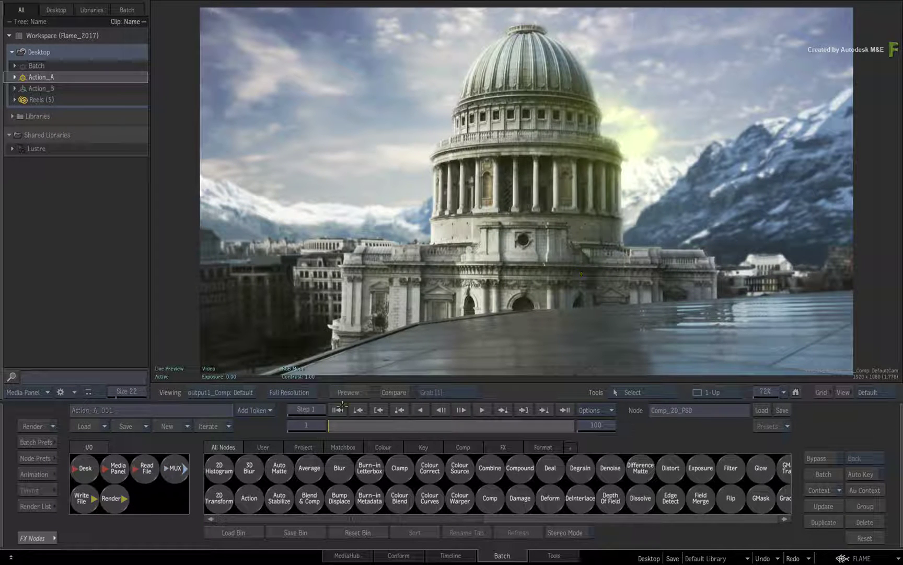
Step: Scrub the dome shot to frames 86 and 6, then load the Action_B lunar rover setup
{"action": "left_click_drag", "start_coordinate": [337, 421], "coordinate": [259, 427]}
{"action": "mouse_move", "coordinate": [332, 429]}
{"action": "left_mouse_down"}
{"action": "mouse_move", "coordinate": [346, 425]}
{"action": "mouse_move", "coordinate": [220, 401]}
{"action": "left_mouse_up"}
{"action": "left_click", "coordinate": [23, 88]}
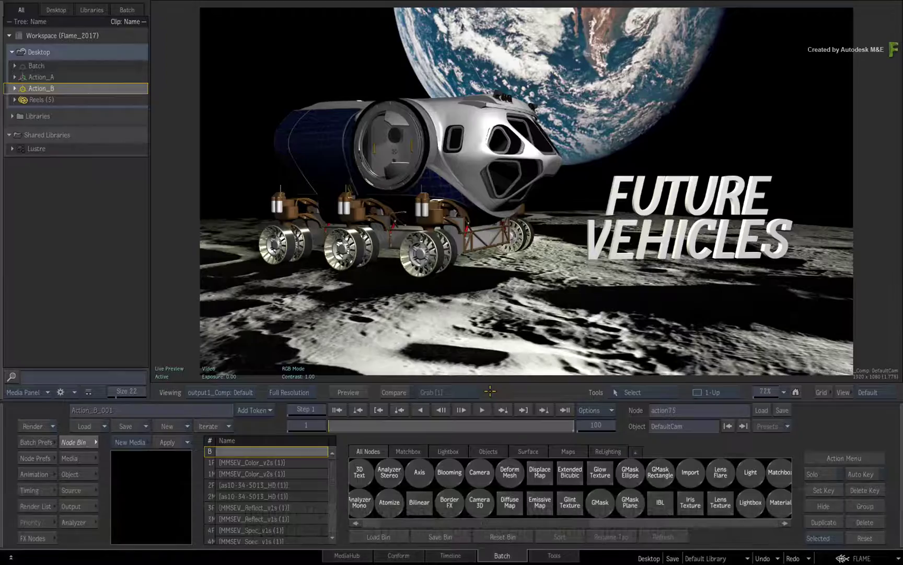
Step: Scrub the rover shot to frame 65, orbit the 3D view, and hide the Media Panel
{"action": "left_click_drag", "start_coordinate": [333, 422], "coordinate": [397, 423]}
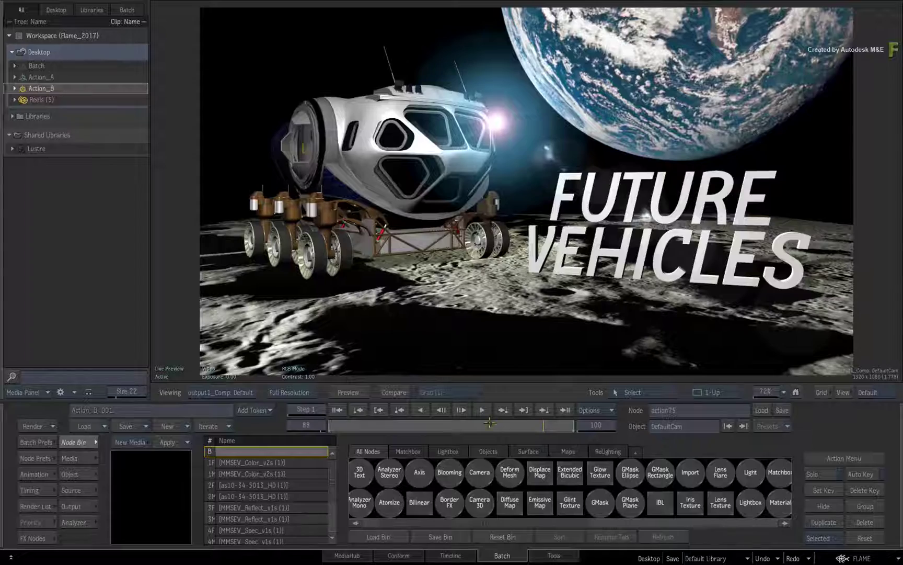
{"action": "key", "text": "o"}
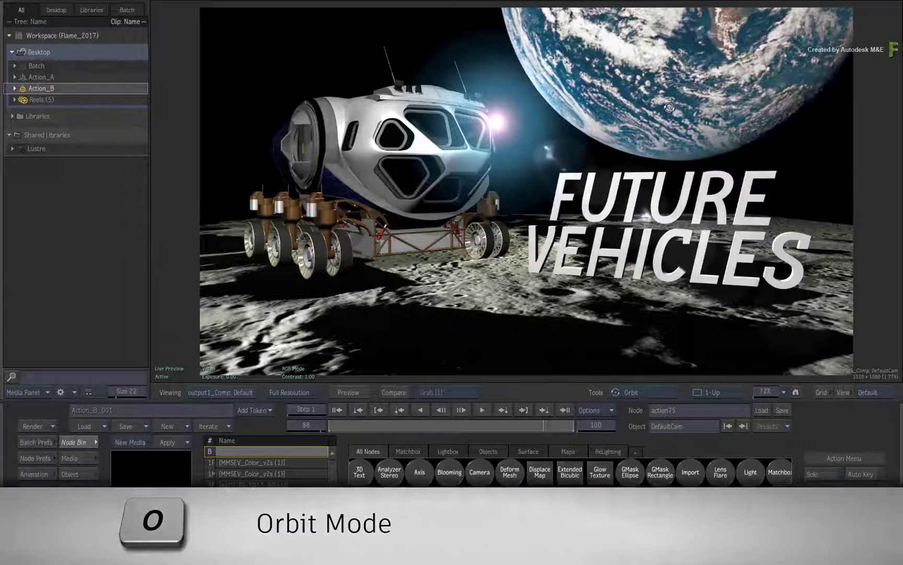
{"action": "left_click_drag", "start_coordinate": [671, 130], "coordinate": [361, 264]}
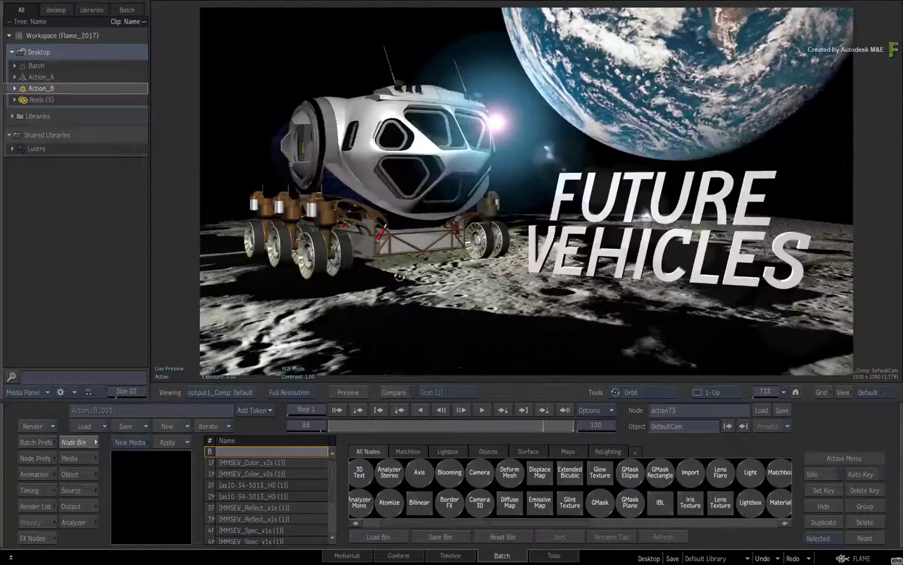
{"action": "key", "text": "ctrl+Tab"}
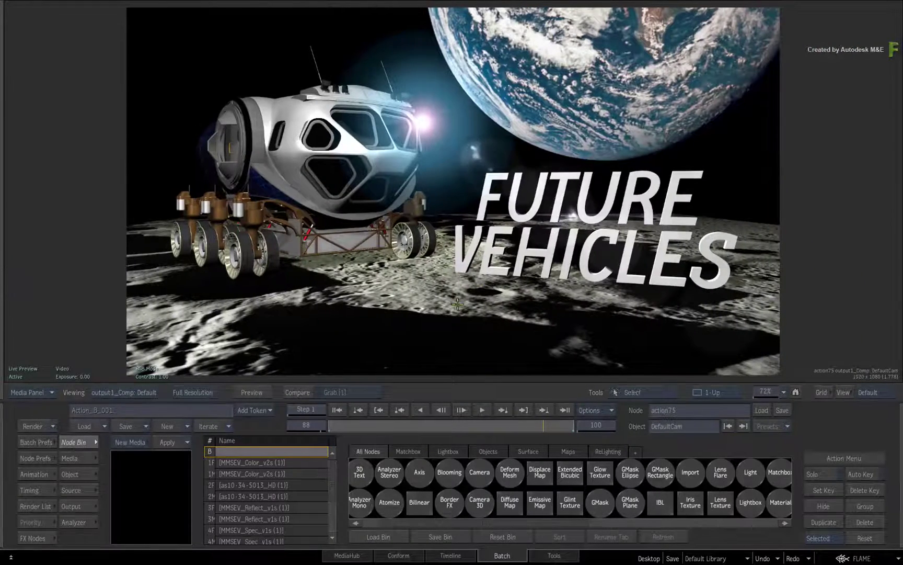
Step: Show the Action schematic in 2-Up and pan through the Axis, Geom, Light and lens effect nodes
{"action": "key", "text": "alt+2"}
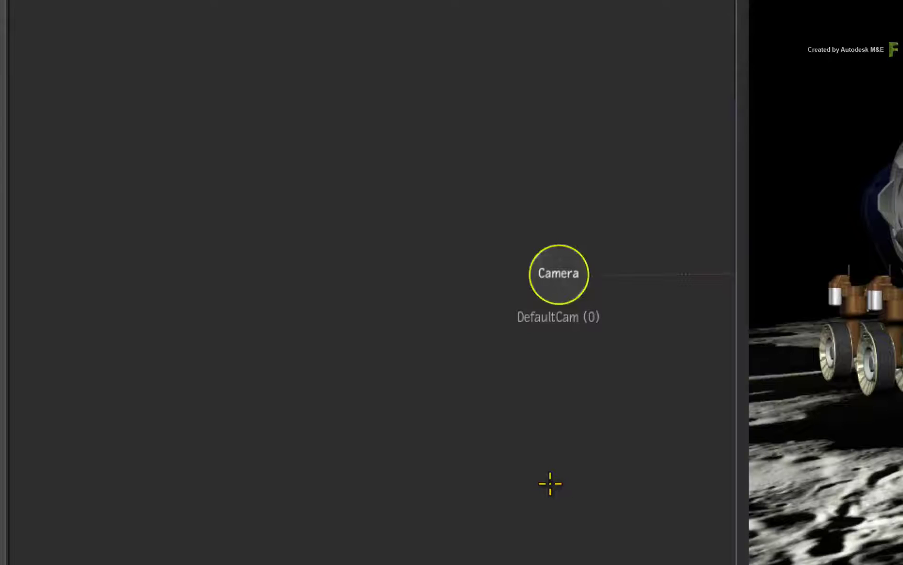
{"action": "left_click_drag", "start_coordinate": [276, 290], "coordinate": [159, 229]}
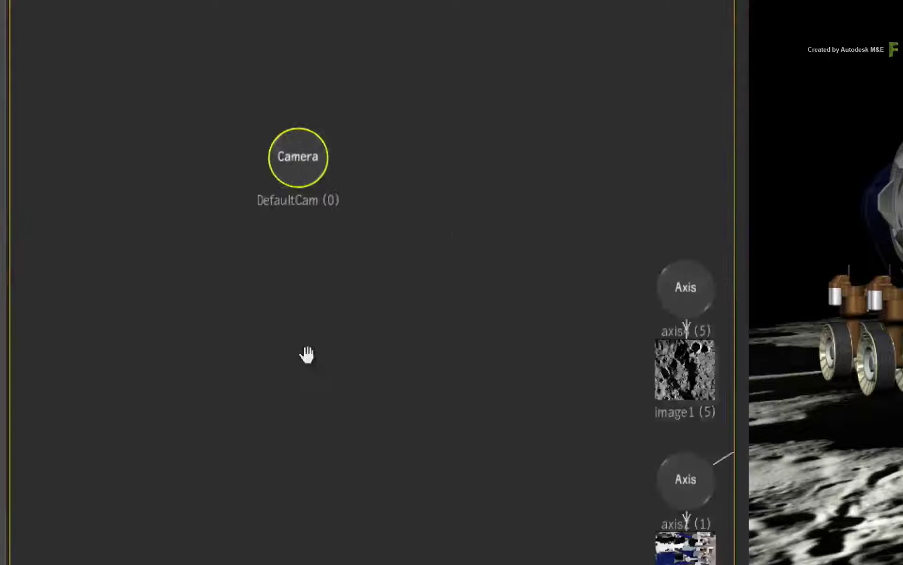
{"action": "left_click_drag", "start_coordinate": [306, 354], "coordinate": [42, 256]}
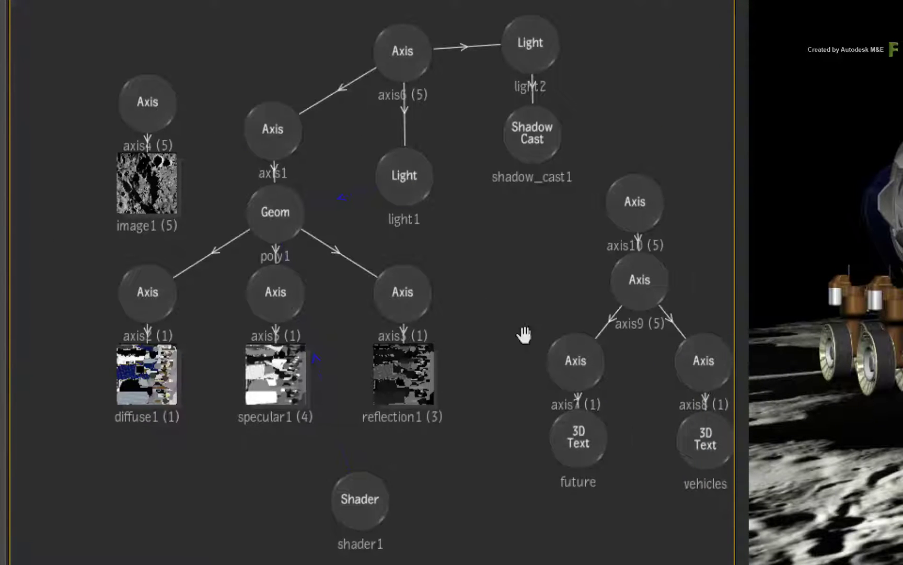
{"action": "left_click_drag", "start_coordinate": [531, 269], "coordinate": [492, 266]}
{"action": "left_click_drag", "start_coordinate": [244, 191], "coordinate": [103, 202]}
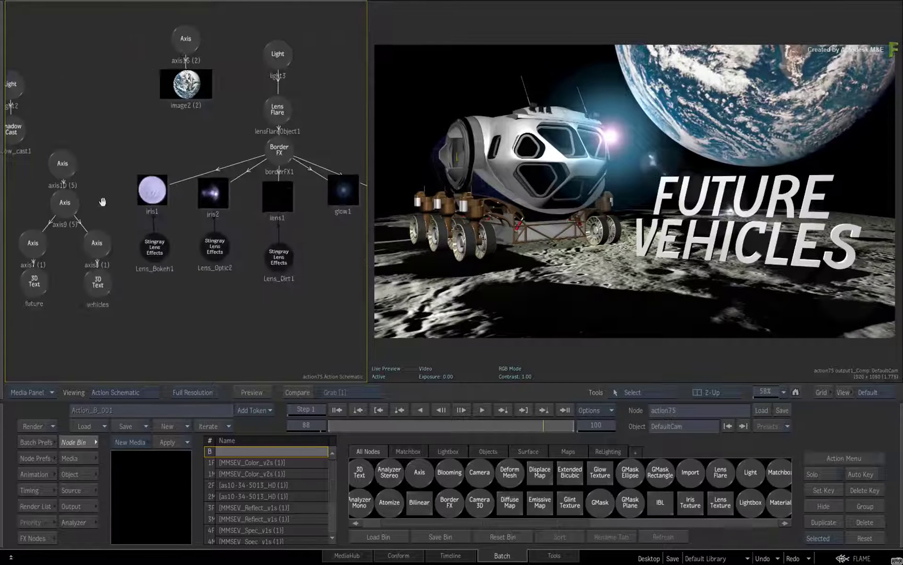
{"action": "left_click_drag", "start_coordinate": [277, 283], "coordinate": [188, 303]}
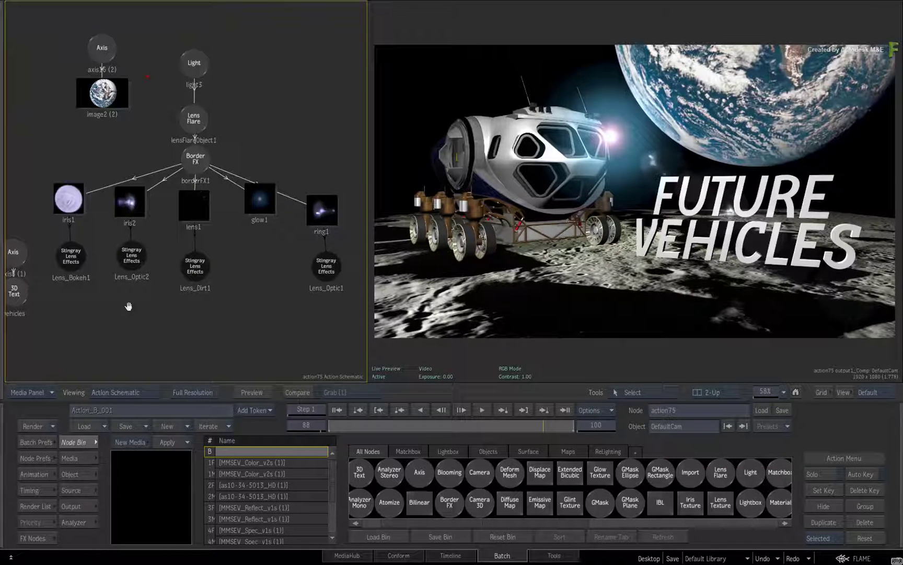
{"action": "left_click_drag", "start_coordinate": [63, 304], "coordinate": [339, 298]}
{"action": "left_click_drag", "start_coordinate": [143, 256], "coordinate": [272, 271]}
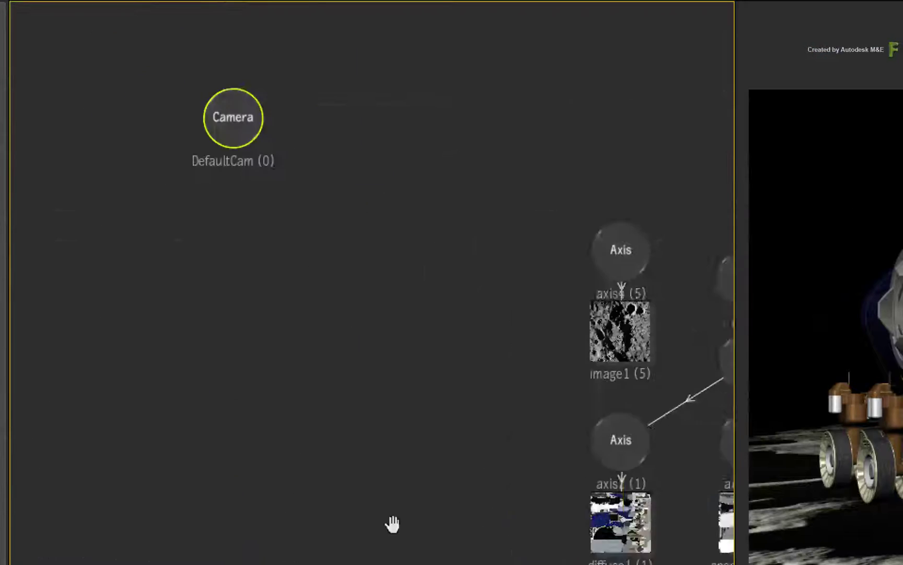
Step: Position the DefaultCam Camera node at the schematic's top-left and step the rover shot to frame 83
{"action": "left_click_drag", "start_coordinate": [545, 544], "coordinate": [524, 525]}
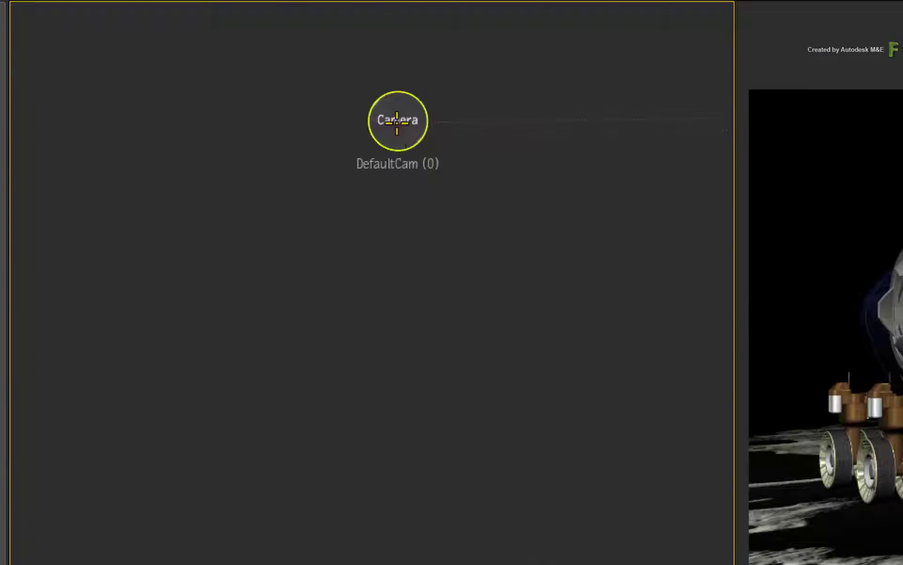
{"action": "left_click_drag", "start_coordinate": [397, 121], "coordinate": [392, 110]}
{"action": "left_click_drag", "start_coordinate": [401, 250], "coordinate": [384, 237]}
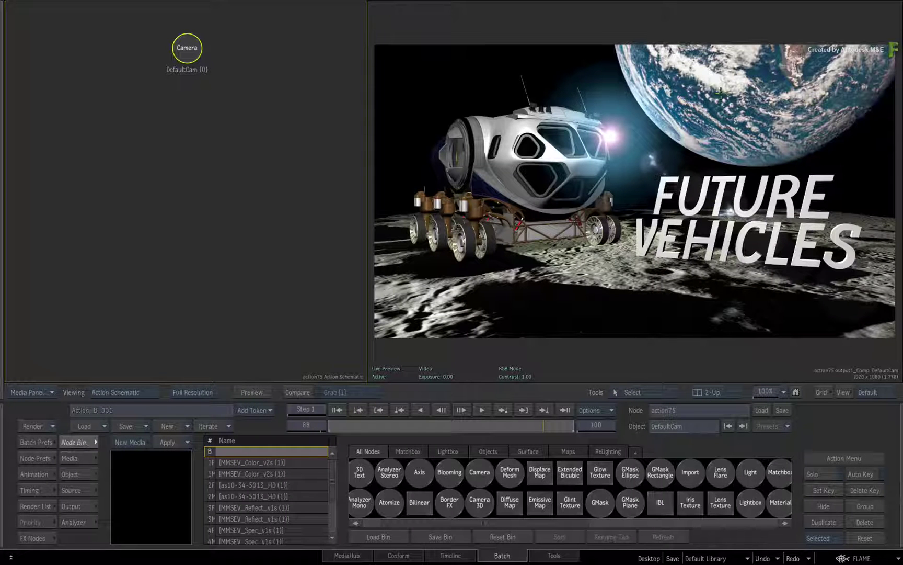
{"action": "left_click_drag", "start_coordinate": [524, 426], "coordinate": [542, 430]}
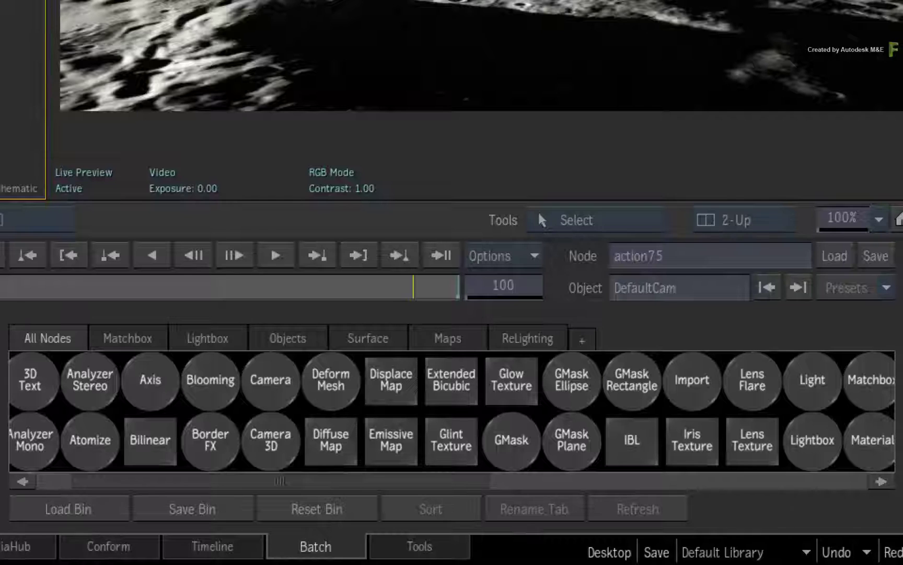
Step: Attach a Stingray Ambient Occlusion Matchbox node to DefaultCam from the S-filtered Node Bin
{"action": "left_click", "coordinate": [156, 341]}
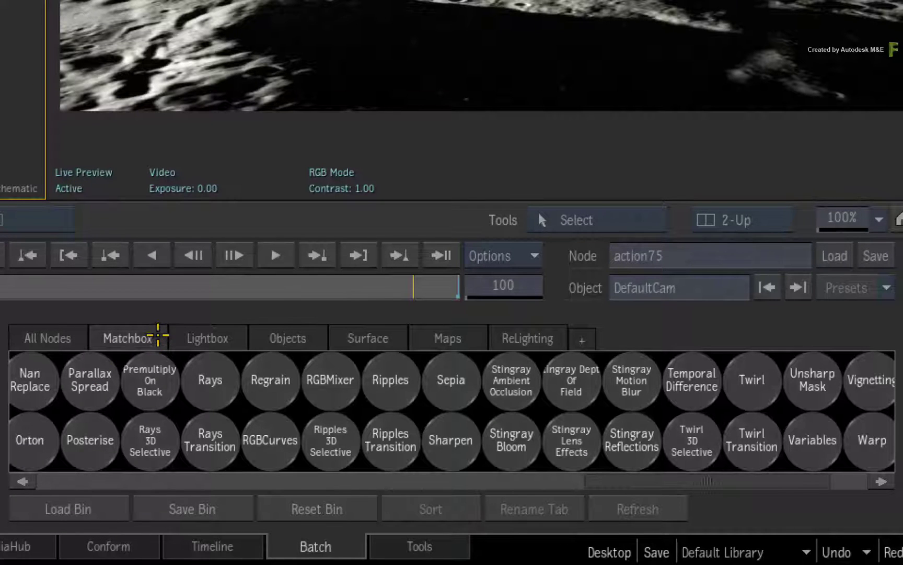
{"action": "key", "text": "s"}
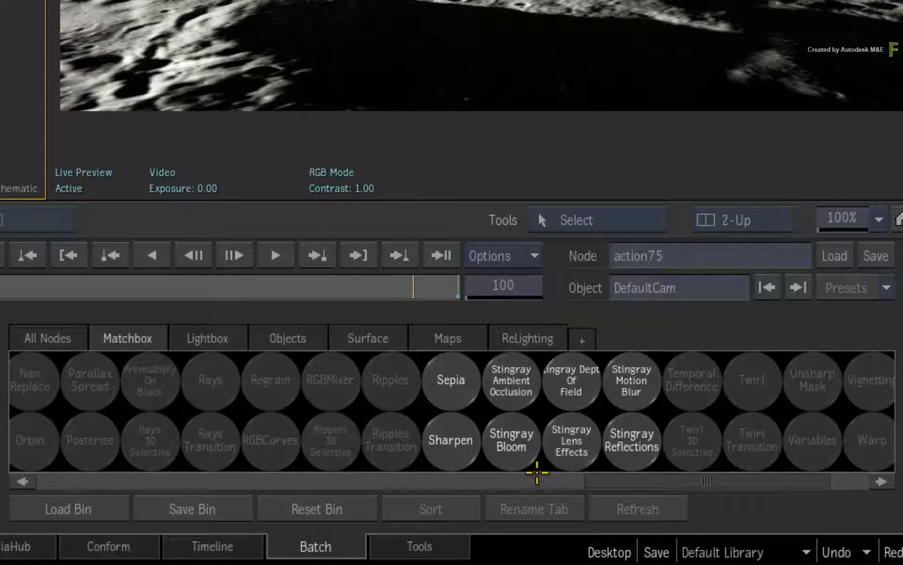
{"action": "left_click_drag", "start_coordinate": [511, 380], "coordinate": [371, 383]}
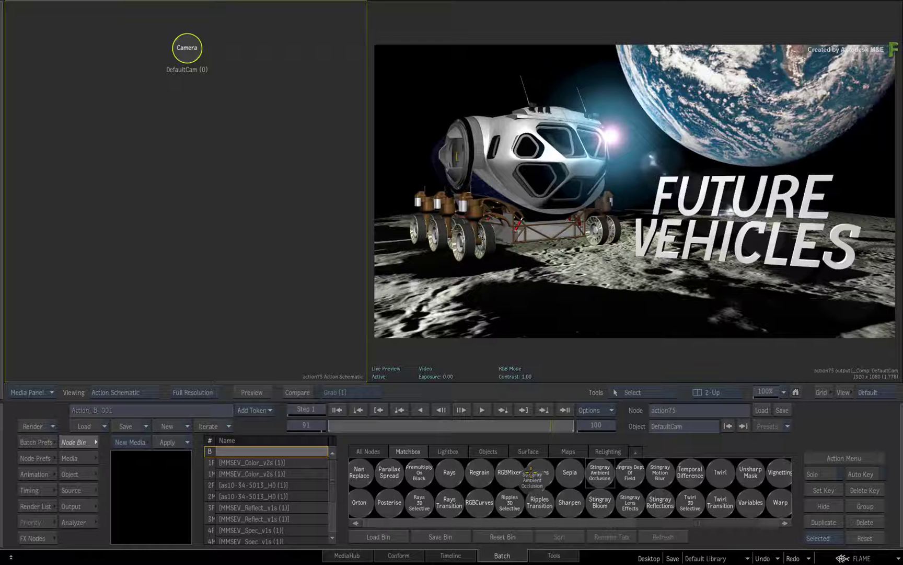
{"action": "mouse_move", "coordinate": [532, 473]}
{"action": "left_mouse_down"}
{"action": "mouse_move", "coordinate": [222, 282]}
{"action": "mouse_move", "coordinate": [121, 77]}
{"action": "mouse_move", "coordinate": [59, 84]}
{"action": "left_mouse_up"}
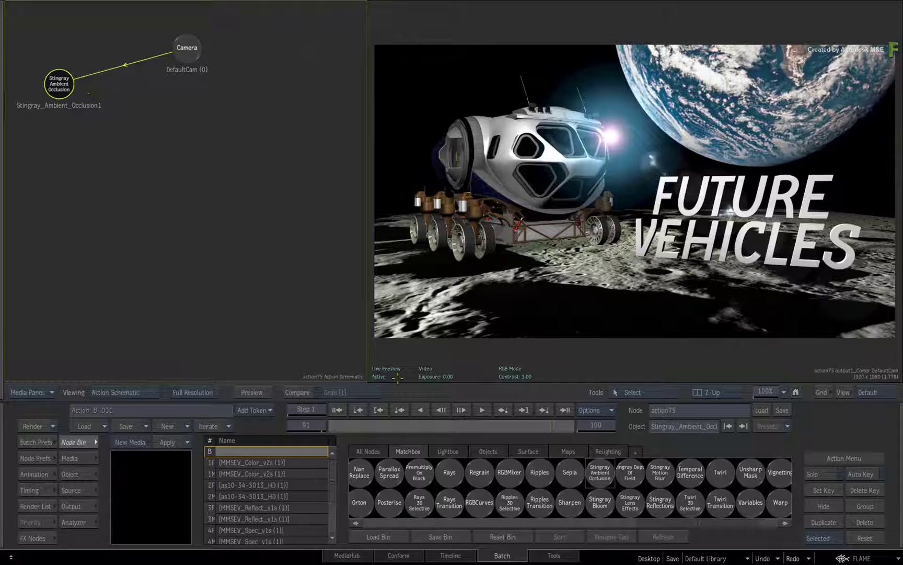
Step: Play the rover shot backwards and toggle the occlusion effect off and on to compare
{"action": "left_click", "coordinate": [417, 409]}
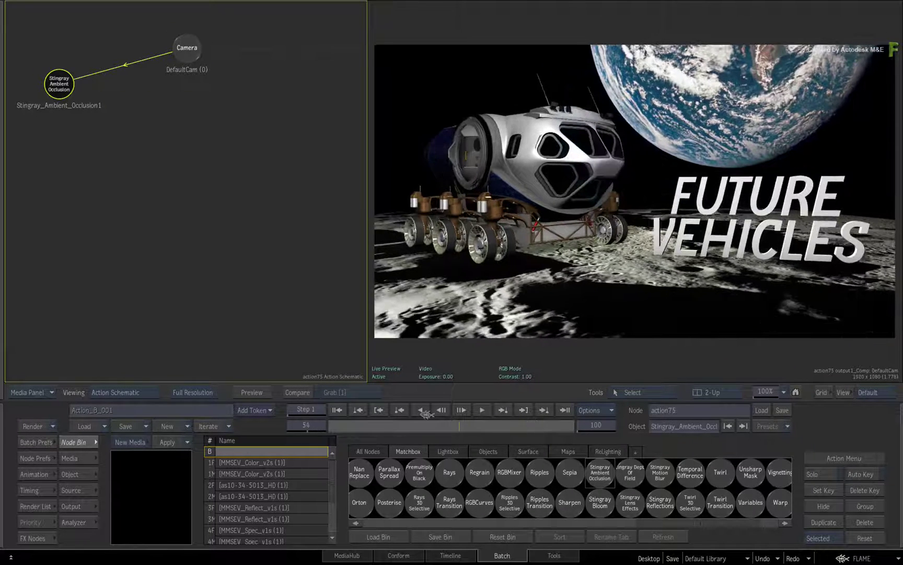
{"action": "key", "text": "h"}
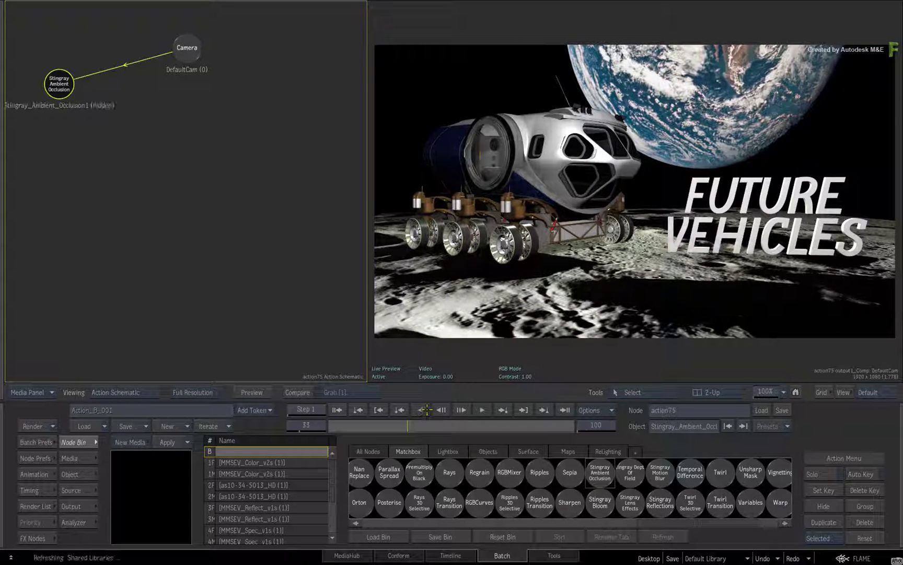
{"action": "key", "text": "h"}
{"action": "key", "text": "h"}
{"action": "key", "text": "h"}
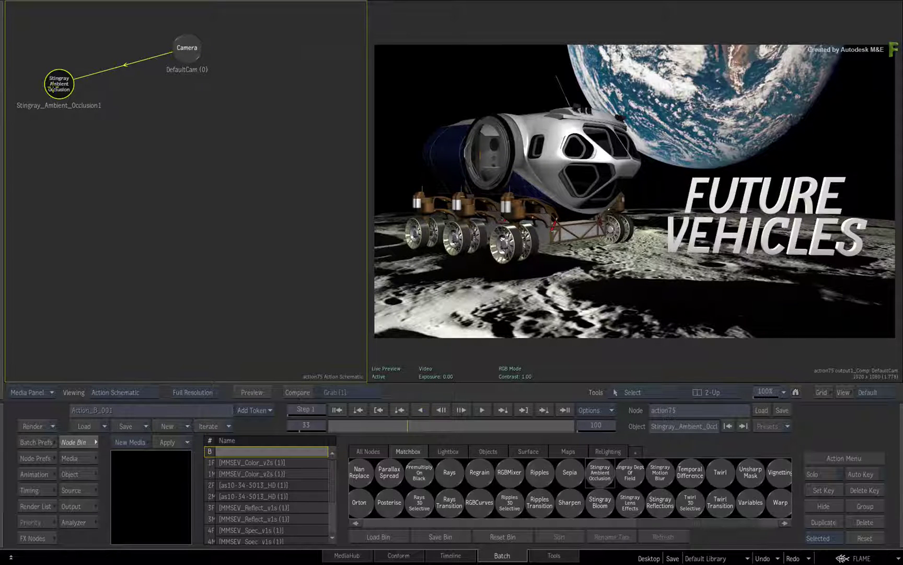
Step: Raise Stingray_Ambient_Occlusion1's AO Intensity from 0.20 to 0.30, then move to frame 35
{"action": "double_click", "coordinate": [56, 88]}
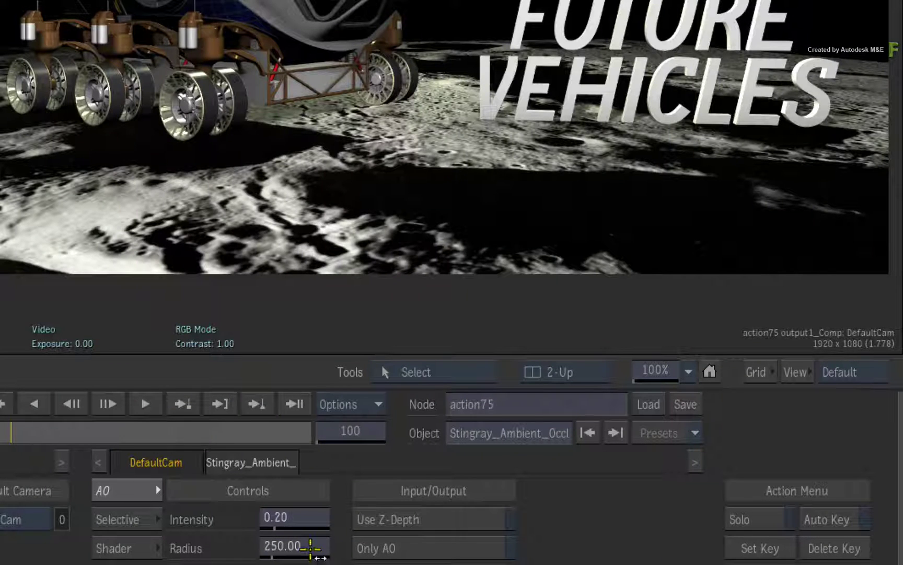
{"action": "mouse_move", "coordinate": [283, 518]}
{"action": "left_mouse_down"}
{"action": "mouse_move", "coordinate": [303, 523]}
{"action": "mouse_move", "coordinate": [279, 523]}
{"action": "mouse_move", "coordinate": [301, 523]}
{"action": "mouse_move", "coordinate": [289, 521]}
{"action": "left_mouse_up"}
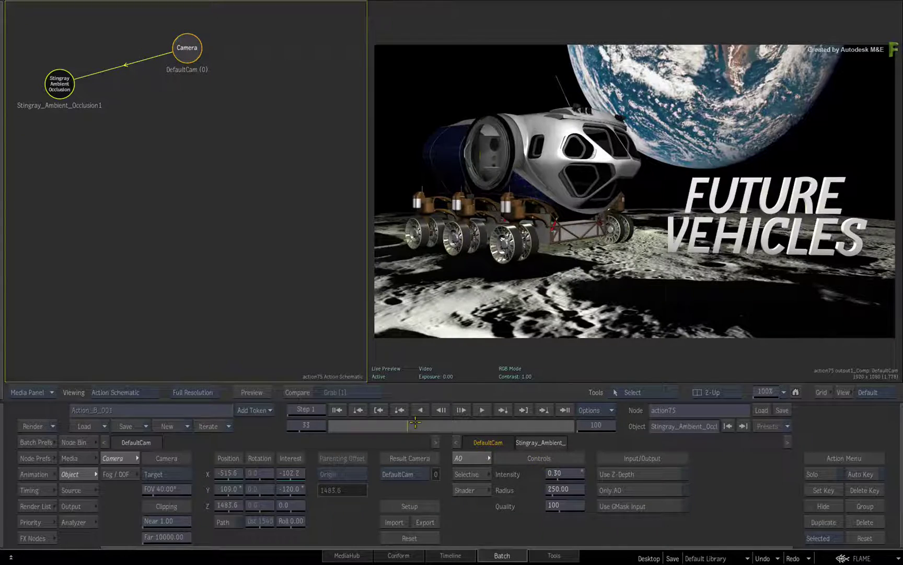
{"action": "left_click_drag", "start_coordinate": [415, 422], "coordinate": [429, 419]}
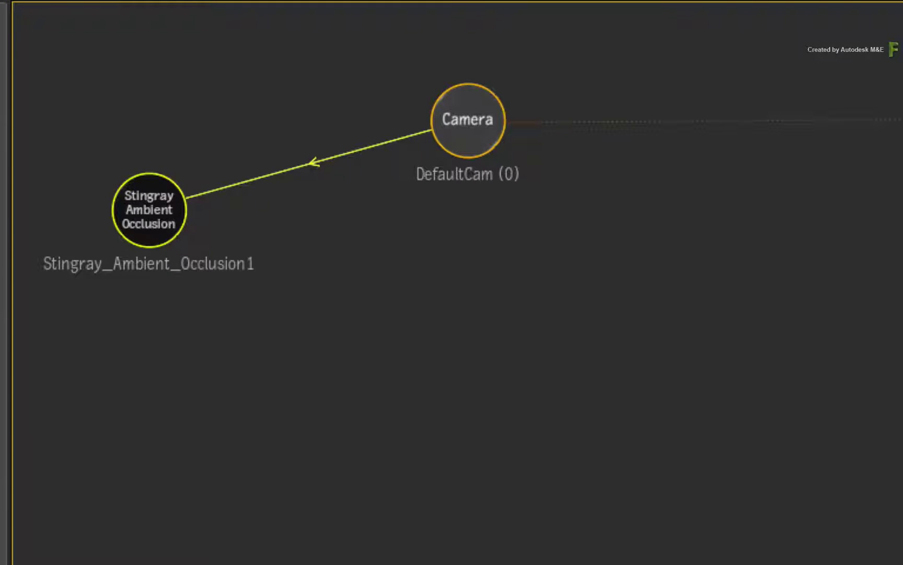
Step: Connect a Stingray Motion Blur Matchbox node to DefaultCam, then switch back to the Result view
{"action": "left_click", "coordinate": [467, 136]}
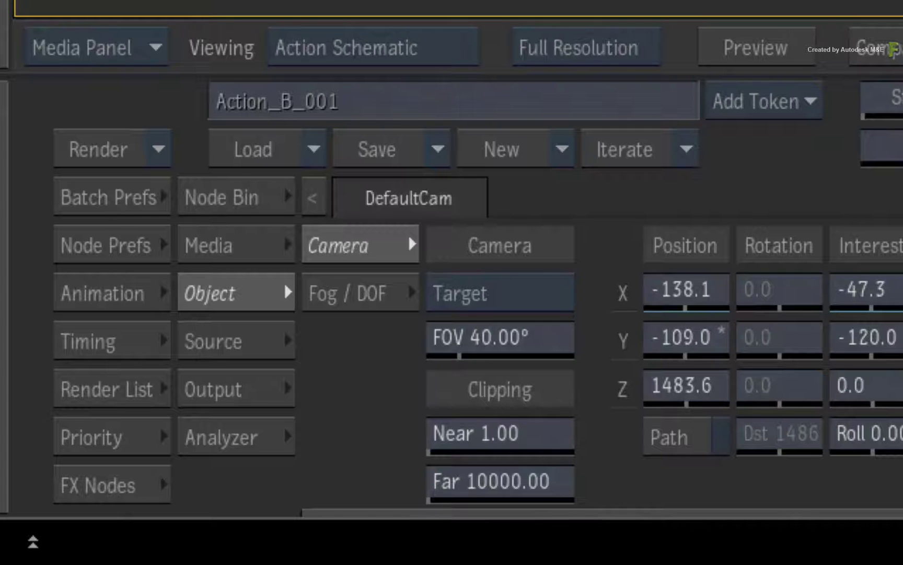
{"action": "left_click", "coordinate": [238, 186]}
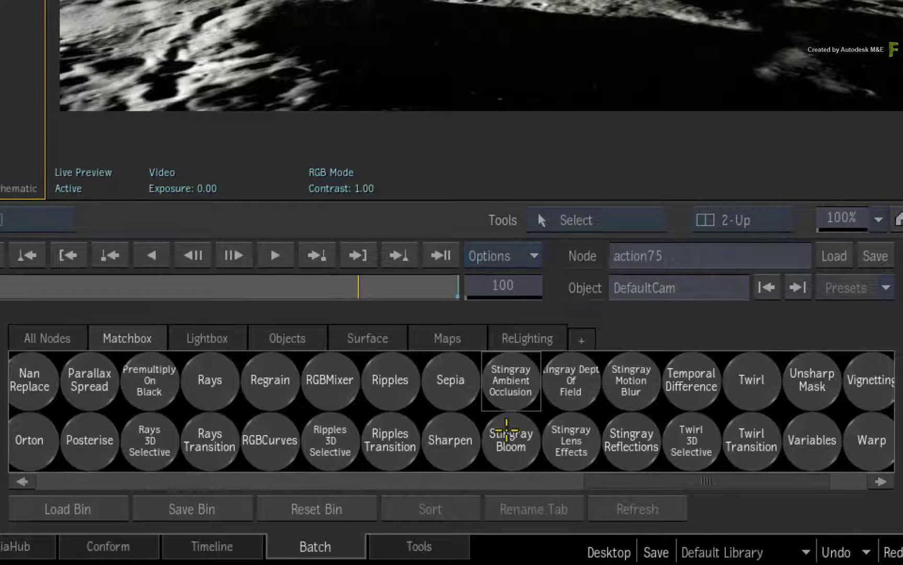
{"action": "key", "text": "s"}
{"action": "left_click_drag", "start_coordinate": [639, 381], "coordinate": [244, 340]}
{"action": "key", "text": "F4"}
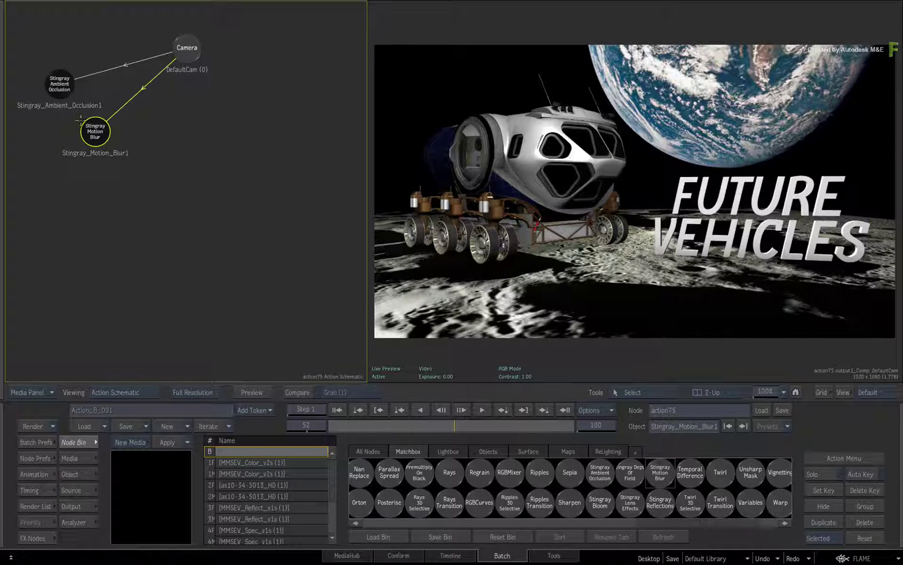
Step: Set the Stingray Motion Blur exposure time to 3.01 and scrub ahead to check the blur
{"action": "double_click", "coordinate": [95, 132]}
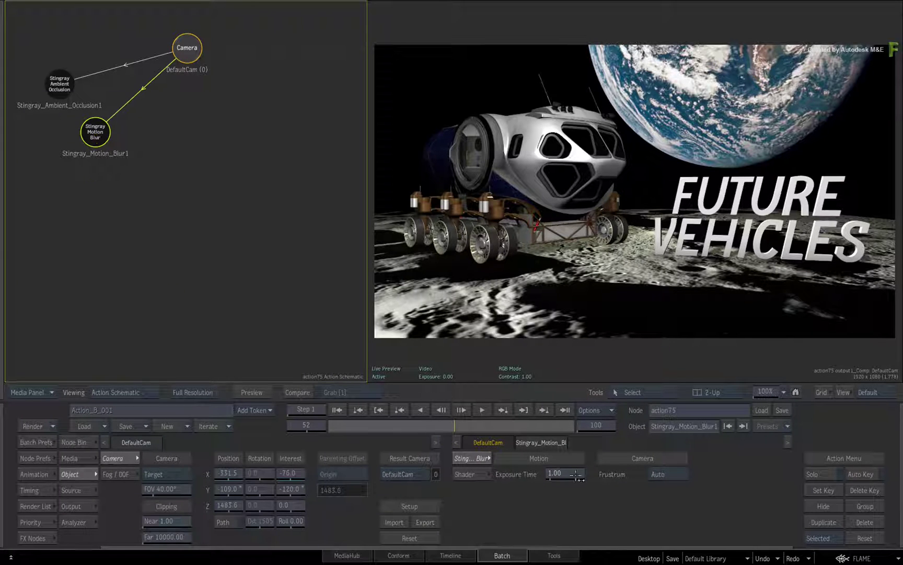
{"action": "left_click_drag", "start_coordinate": [576, 475], "coordinate": [583, 476]}
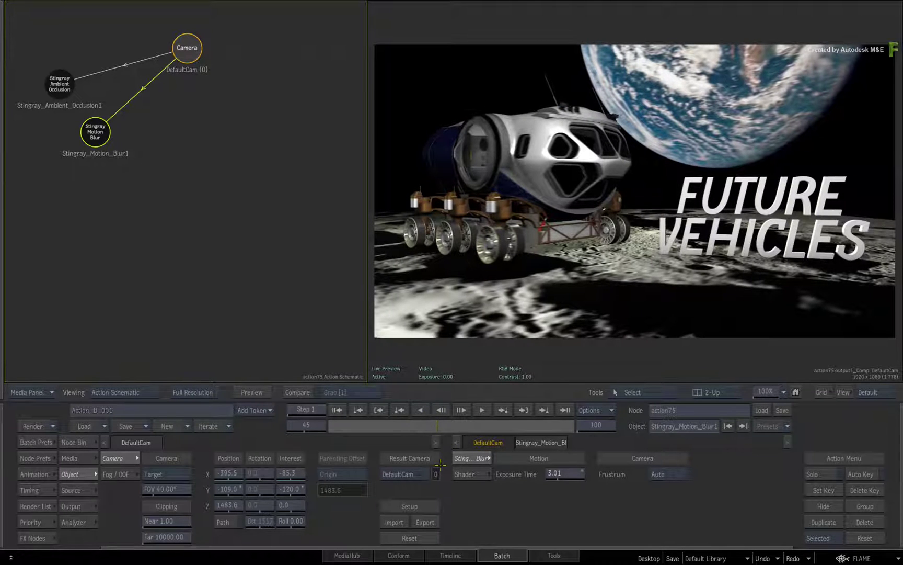
{"action": "left_click_drag", "start_coordinate": [445, 420], "coordinate": [534, 425]}
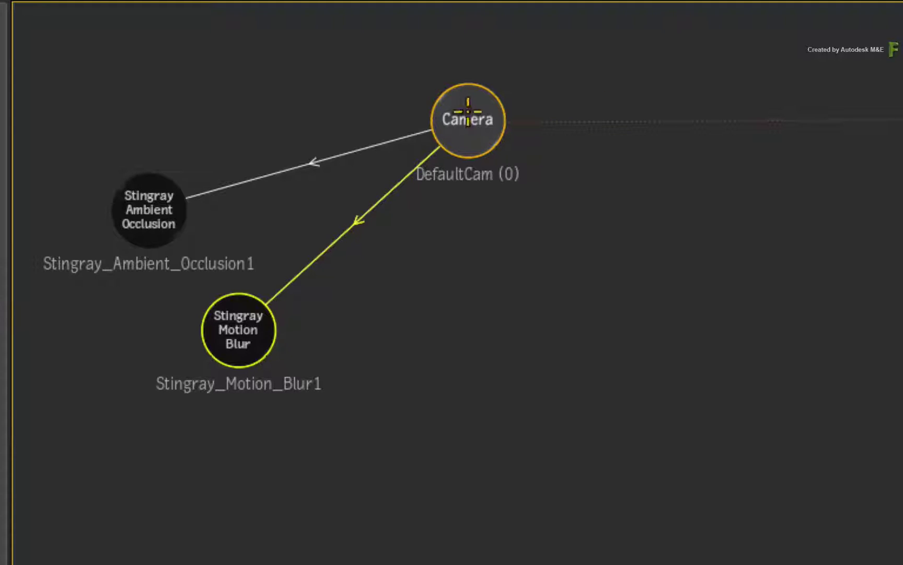
Step: Attach a Stingray Reflections Matchbox node beneath DefaultCam and orbit the scene to inspect the reflections
{"action": "left_click", "coordinate": [464, 130]}
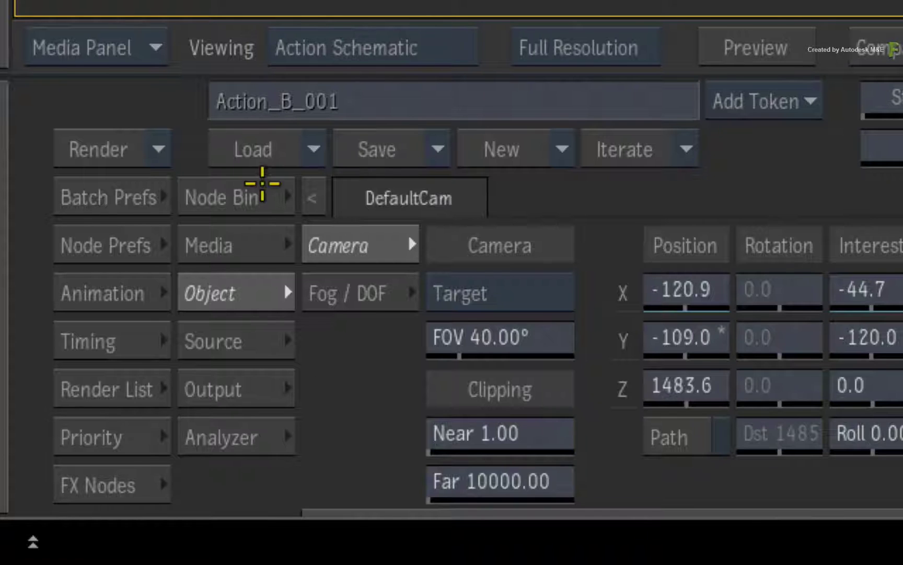
{"action": "left_click", "coordinate": [245, 198]}
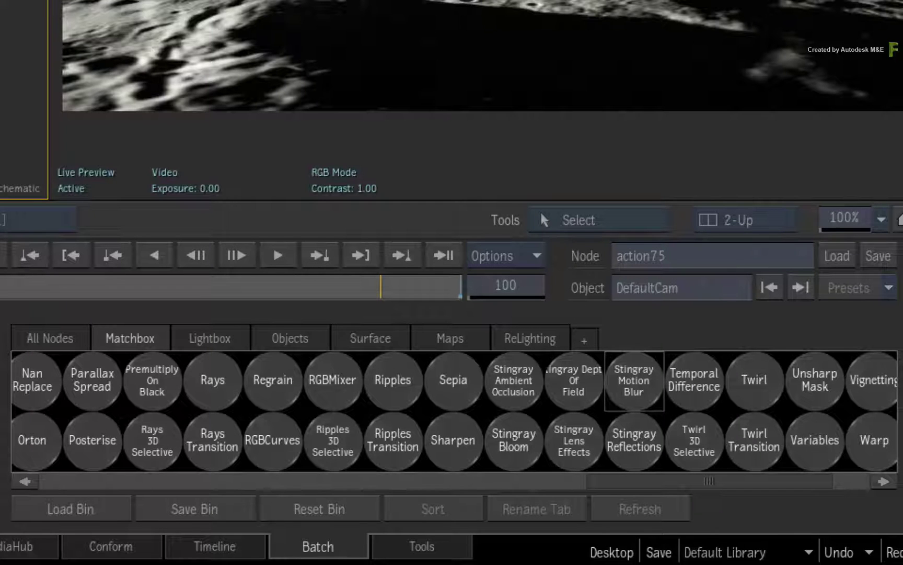
{"action": "key", "text": "s"}
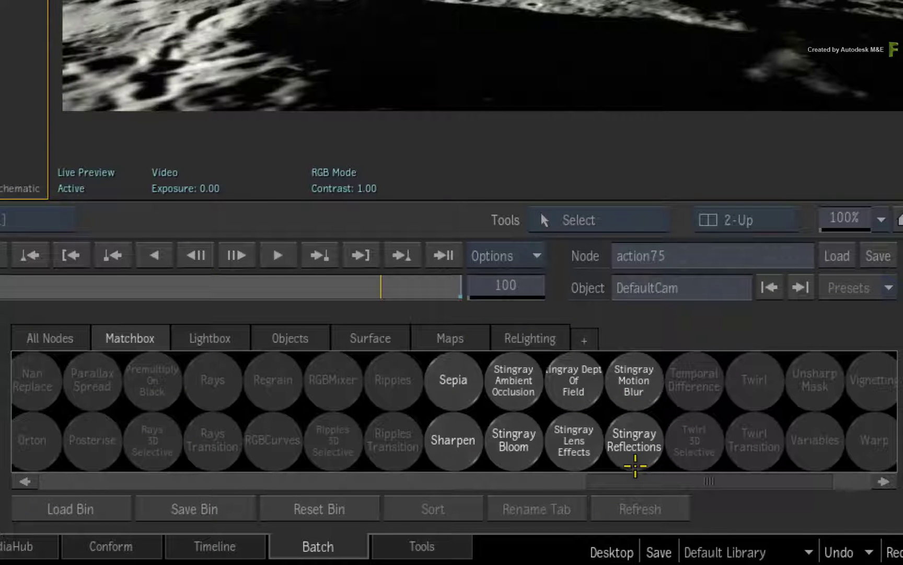
{"action": "left_click_drag", "start_coordinate": [635, 465], "coordinate": [0, 175]}
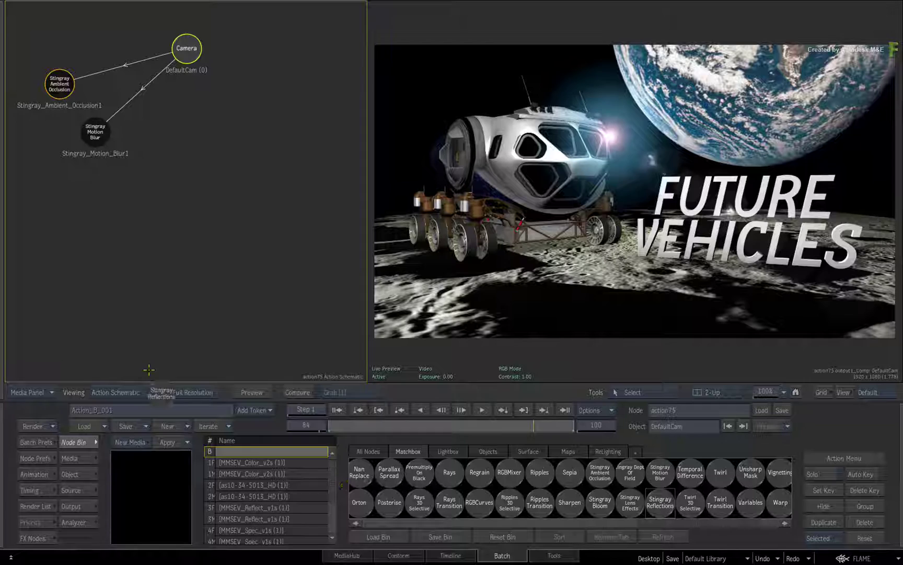
{"action": "left_click_drag", "start_coordinate": [149, 370], "coordinate": [170, 111]}
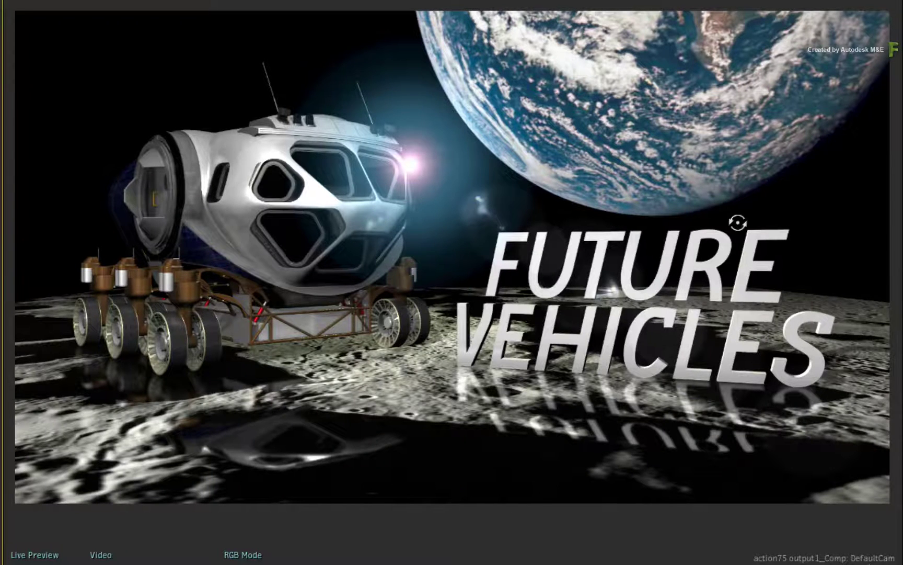
{"action": "left_click_drag", "start_coordinate": [732, 230], "coordinate": [339, 425]}
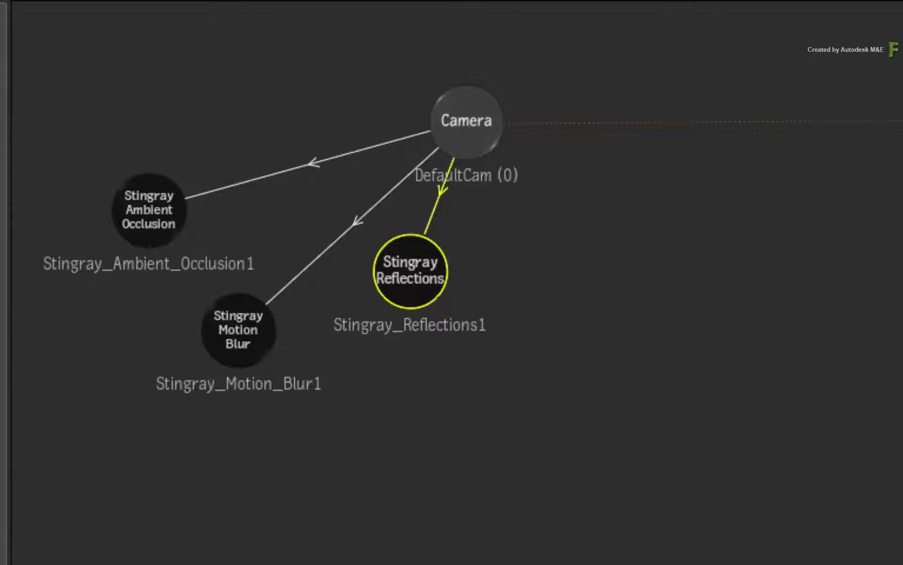
Step: Make the Stingray_Reflections1 receiving selection Distance type at amount 3.33, previewed as a matte
{"action": "left_click", "coordinate": [419, 288]}
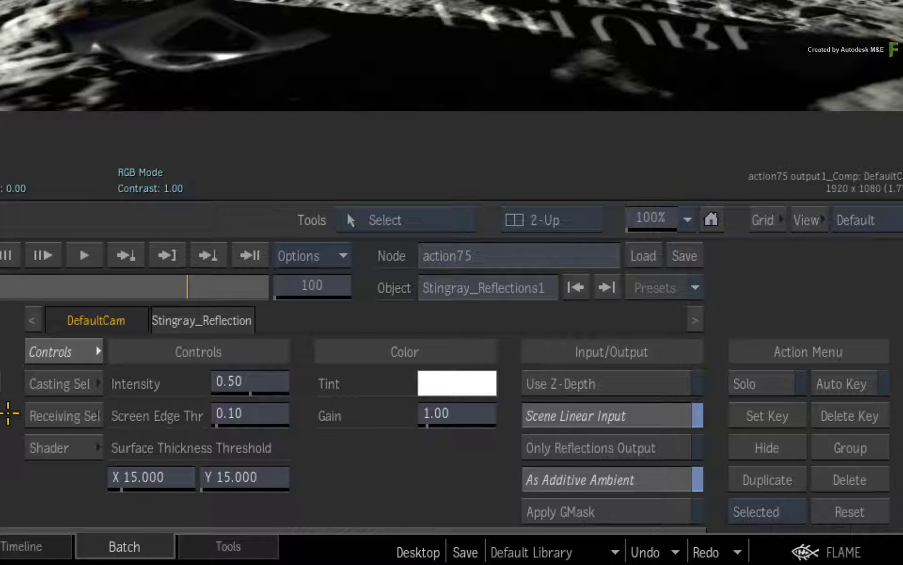
{"action": "left_click", "coordinate": [34, 418]}
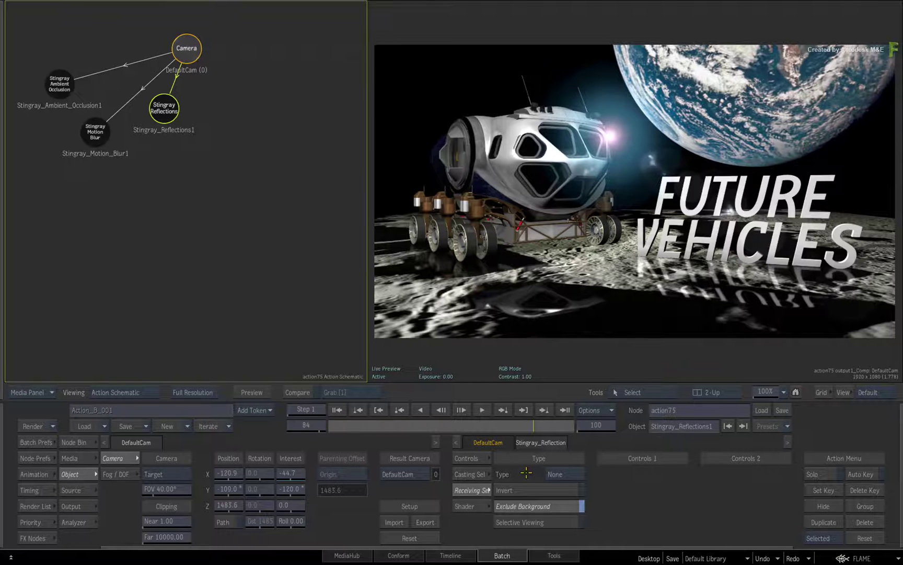
{"action": "left_click", "coordinate": [537, 521]}
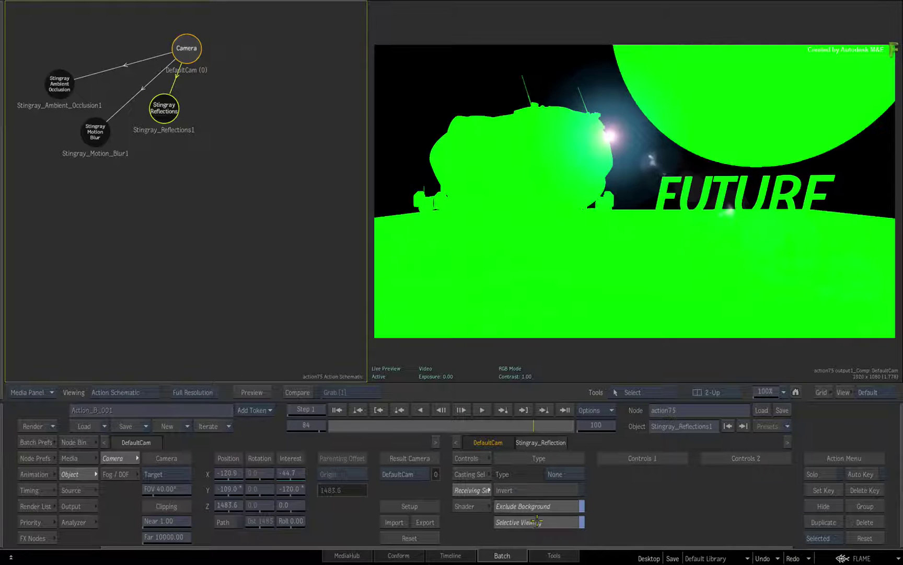
{"action": "left_click", "coordinate": [547, 475]}
{"action": "left_click", "coordinate": [551, 456]}
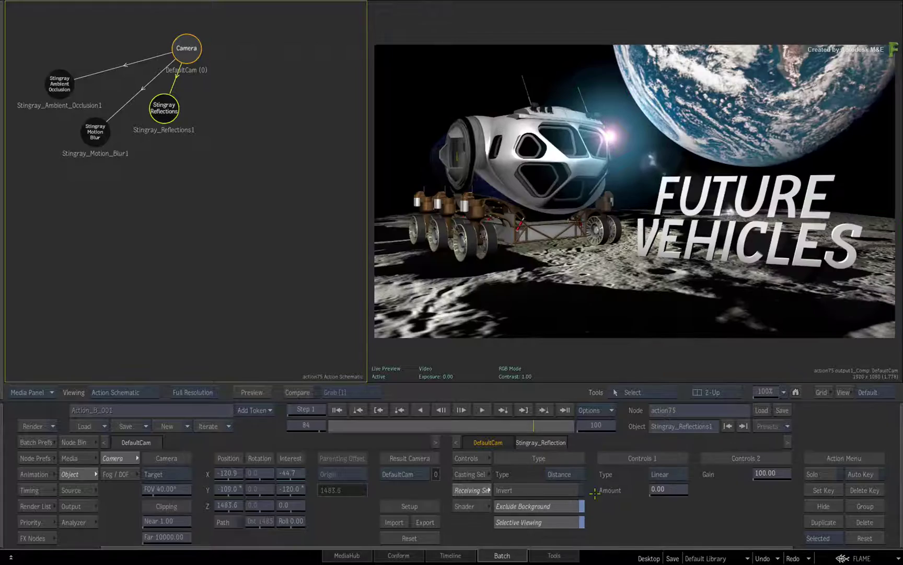
{"action": "left_click_drag", "start_coordinate": [669, 489], "coordinate": [723, 490]}
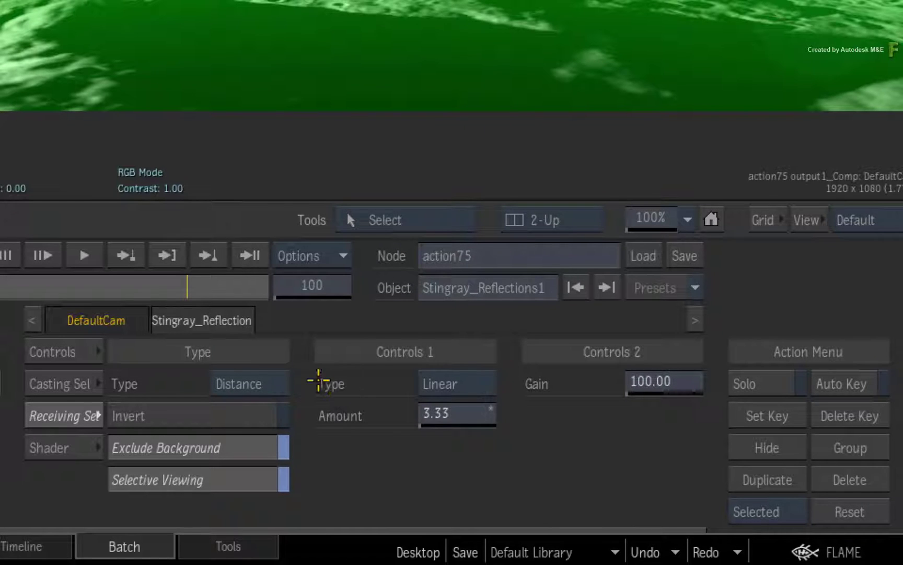
Step: Switch the reflections receiving selection to Normals, aim its direction upward, and turn off the matte preview
{"action": "left_click", "coordinate": [224, 377]}
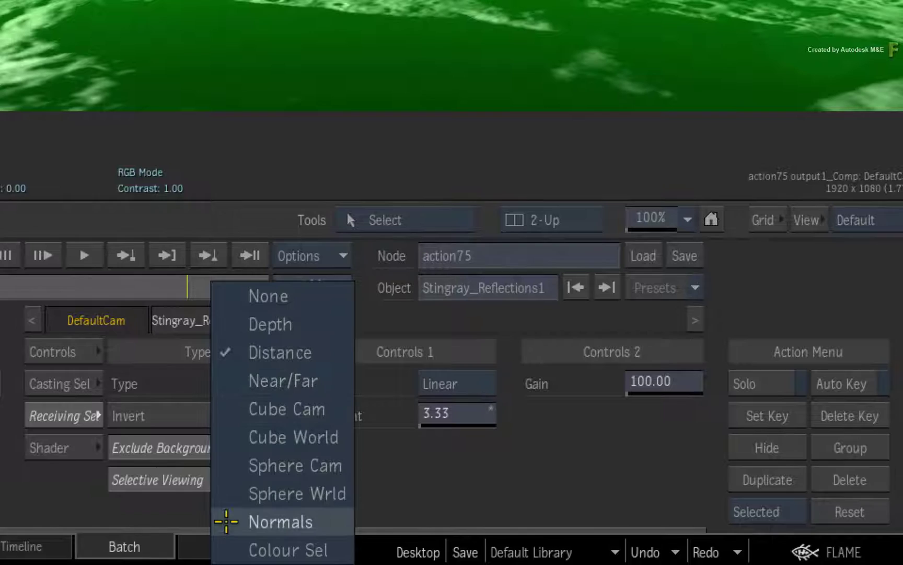
{"action": "left_click", "coordinate": [229, 520]}
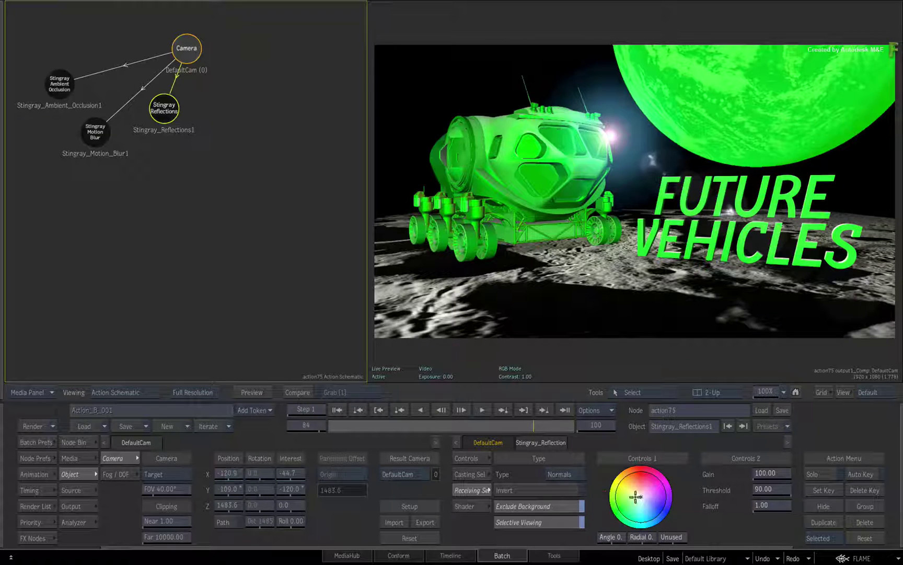
{"action": "left_click_drag", "start_coordinate": [641, 496], "coordinate": [635, 471]}
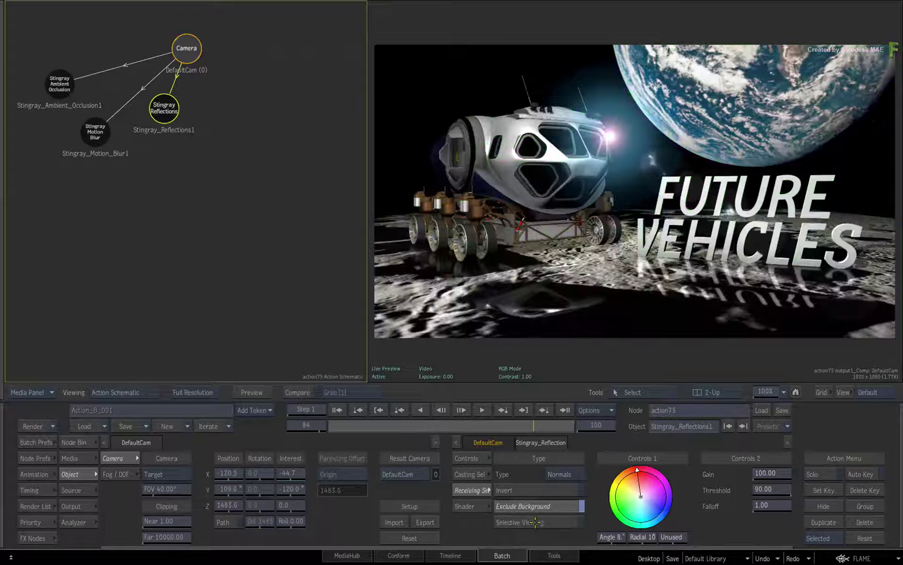
{"action": "left_click", "coordinate": [536, 520]}
{"action": "left_click", "coordinate": [557, 474]}
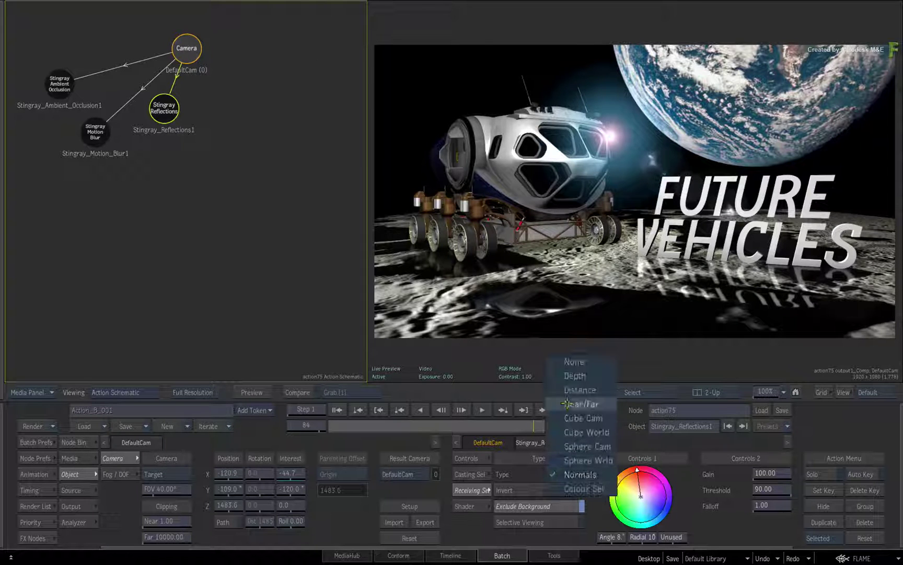
{"action": "left_click", "coordinate": [561, 360]}
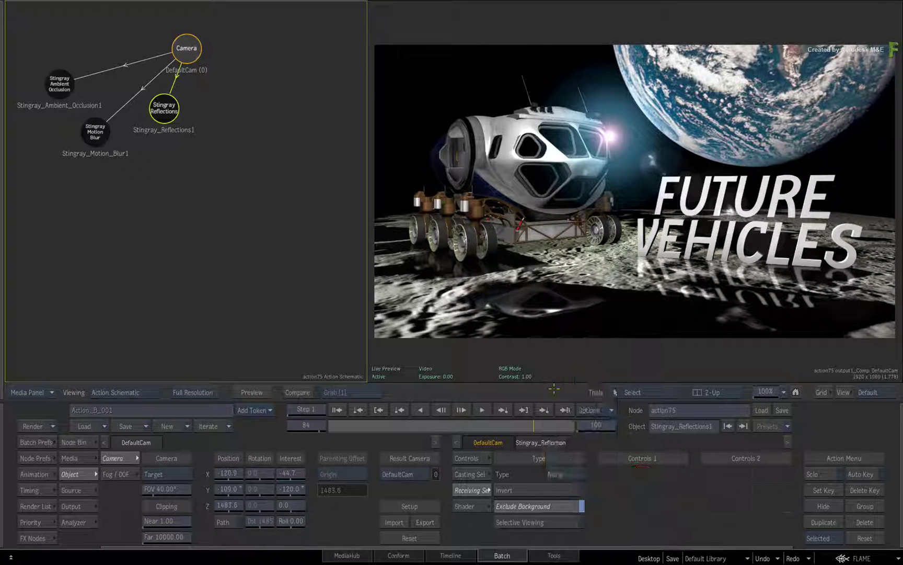
{"action": "left_click", "coordinate": [549, 475]}
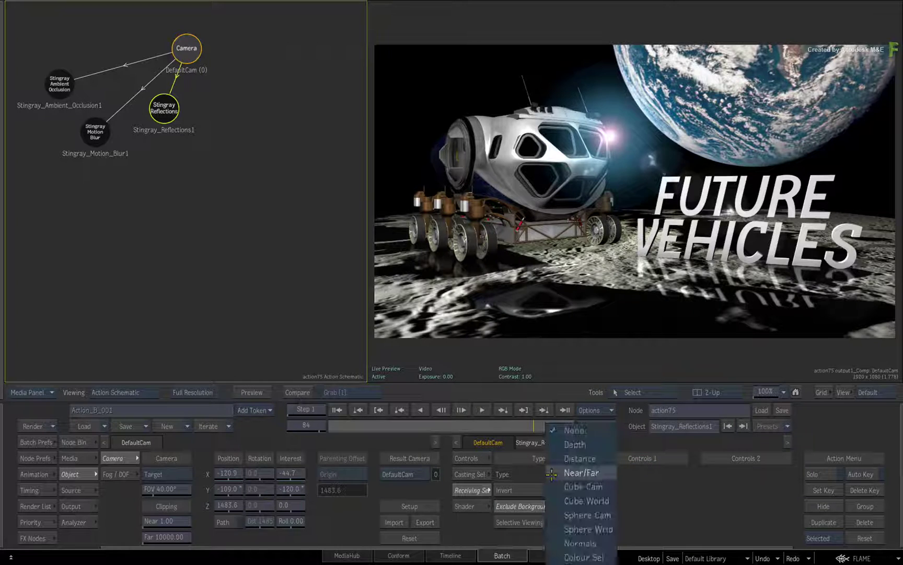
{"action": "left_click", "coordinate": [565, 543]}
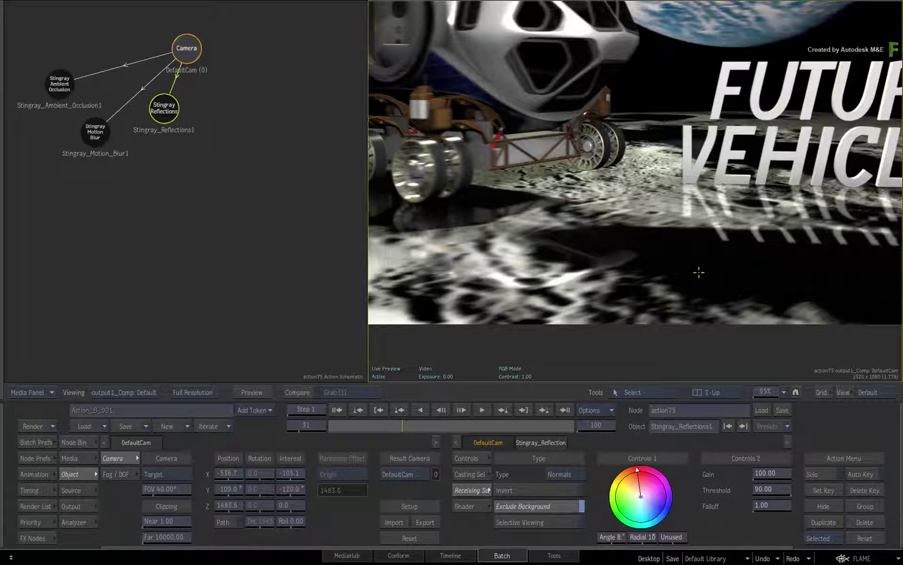
Step: In the Priority Editor, move Stingray_Motion_Blur1 above Stingray_Reflections1 and Stingray_Ambient_Occlusion1
{"action": "left_click", "coordinate": [30, 521]}
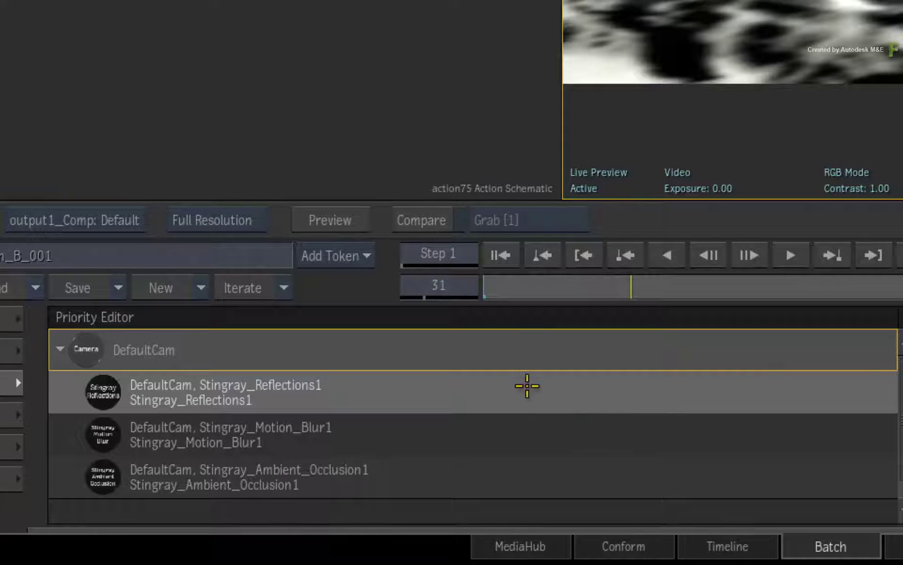
{"action": "left_click", "coordinate": [510, 427]}
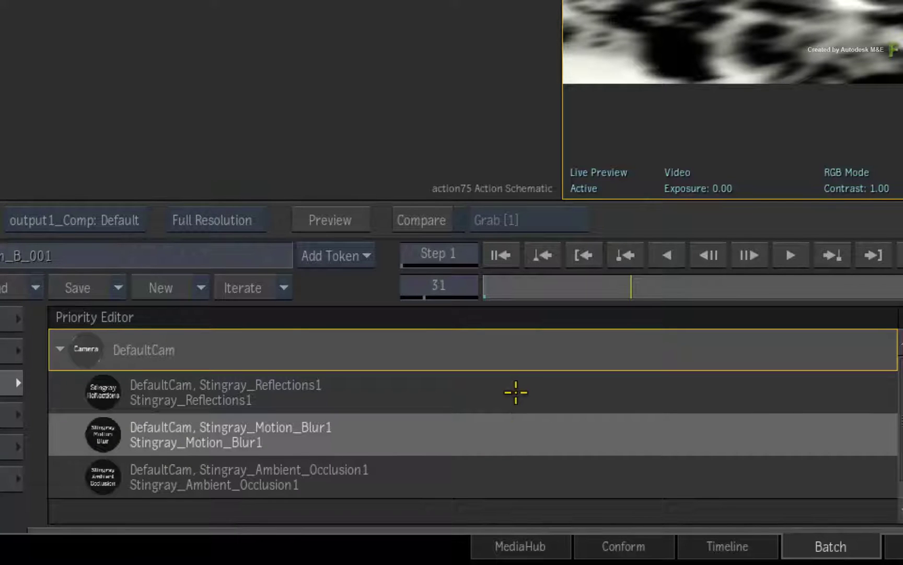
{"action": "left_click", "coordinate": [511, 403]}
{"action": "left_click", "coordinate": [506, 426]}
{"action": "left_click", "coordinate": [507, 395]}
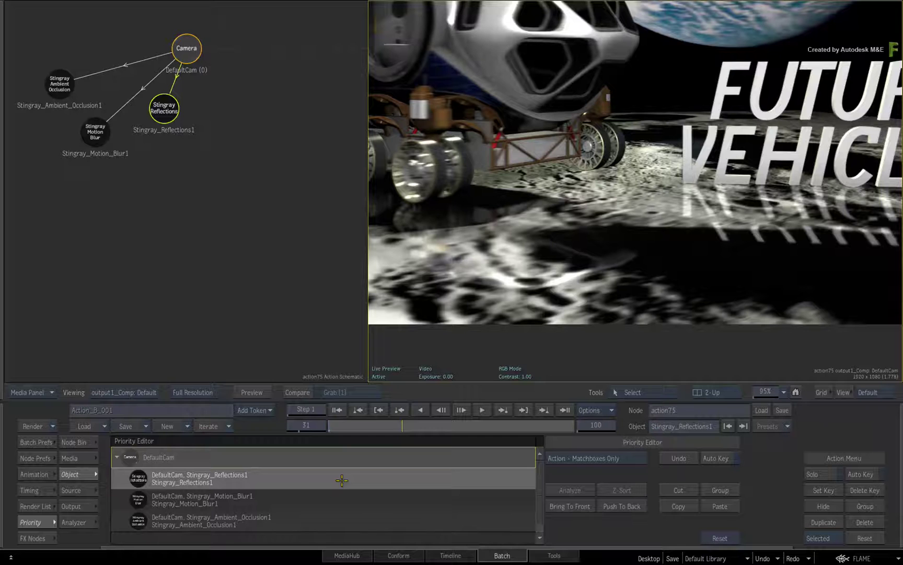
{"action": "left_click", "coordinate": [200, 501]}
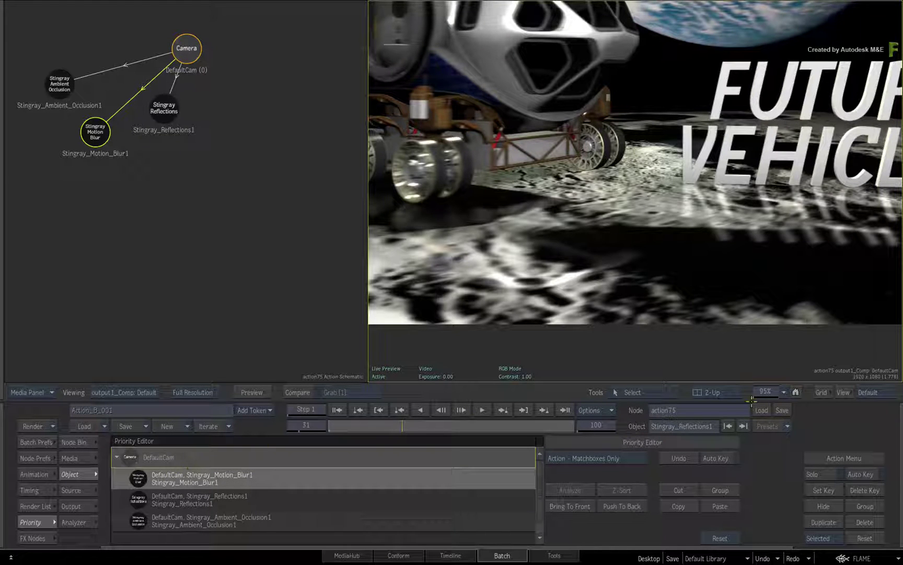
Step: Fit the whole frame in the viewer and bring up the Stingray_Motion_Blur1 settings
{"action": "left_click", "coordinate": [783, 392]}
{"action": "left_click", "coordinate": [777, 374]}
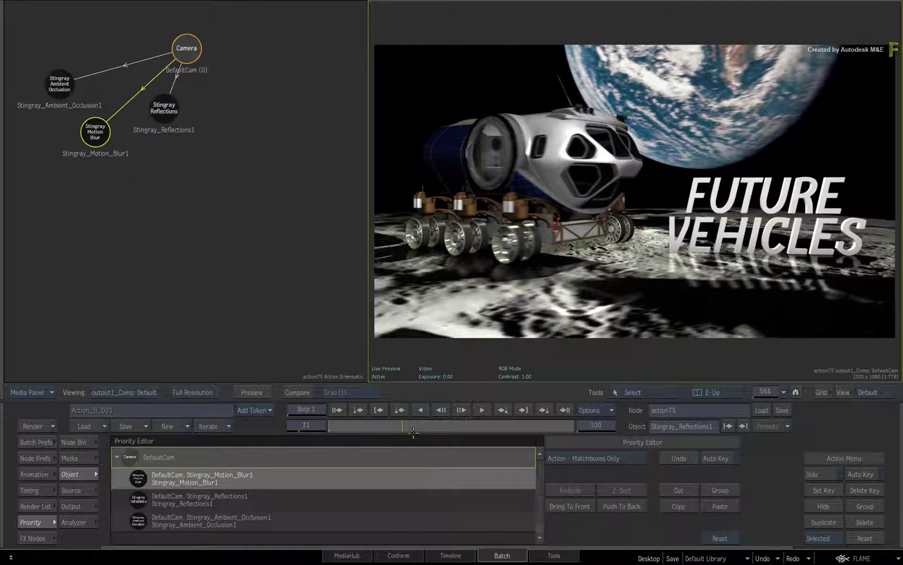
{"action": "double_click", "coordinate": [361, 458]}
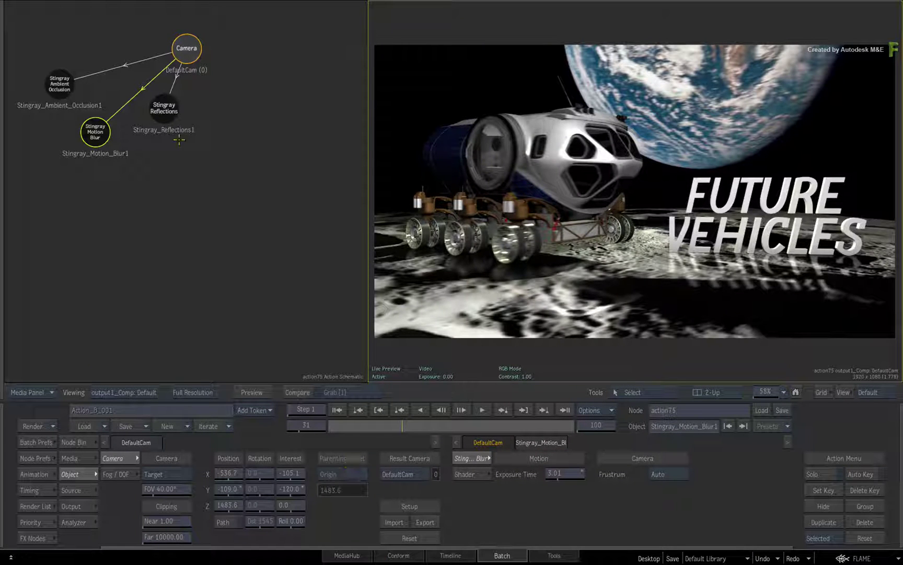
Step: Attach a Stingray Depth of Field node under DefaultCam from the Node Bin
{"action": "left_click", "coordinate": [185, 59]}
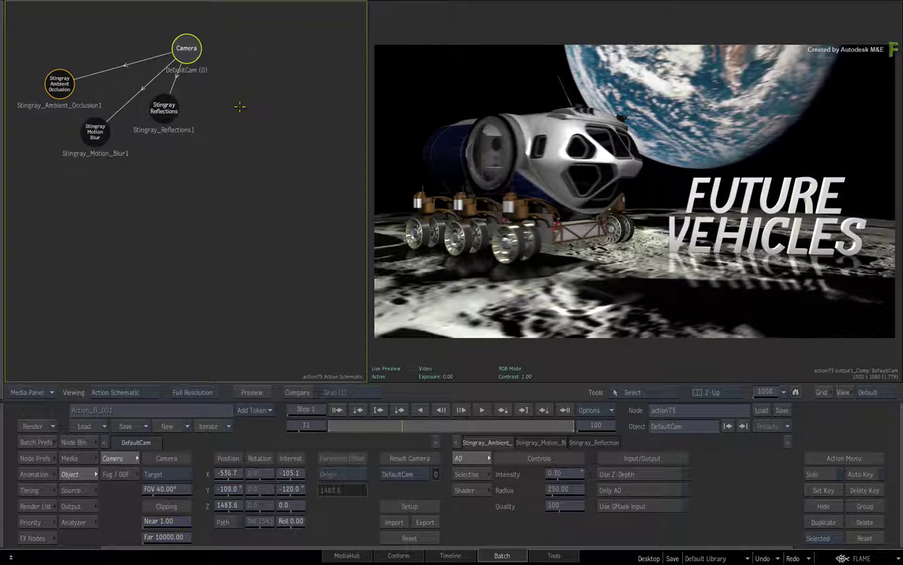
{"action": "left_click", "coordinate": [74, 443]}
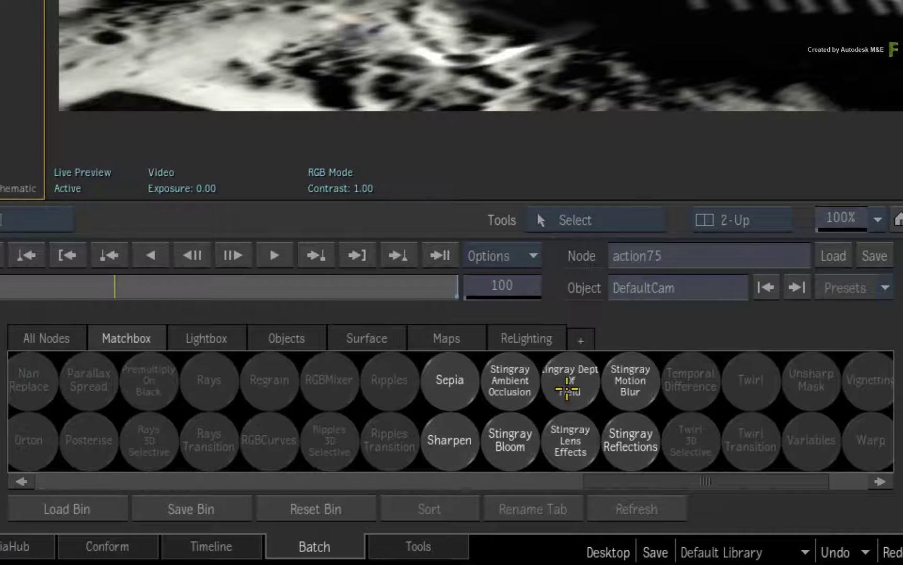
{"action": "left_click_drag", "start_coordinate": [570, 395], "coordinate": [570, 349]}
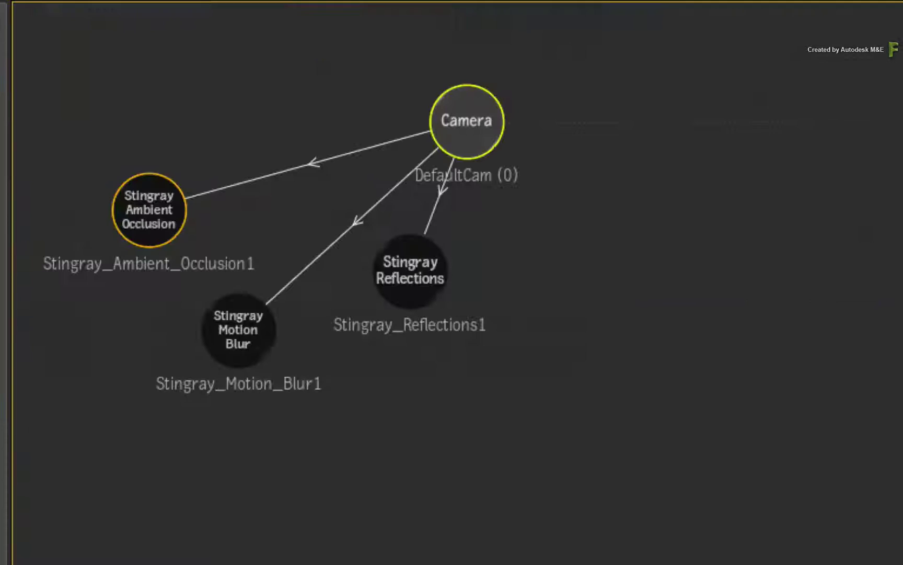
{"action": "left_click_drag", "start_coordinate": [646, 562], "coordinate": [508, 373]}
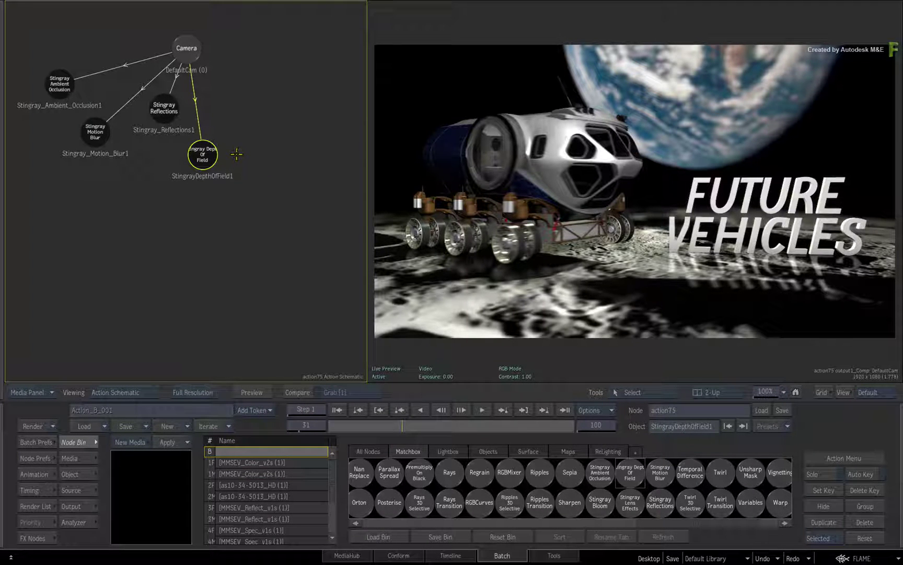
{"action": "double_click", "coordinate": [203, 158]}
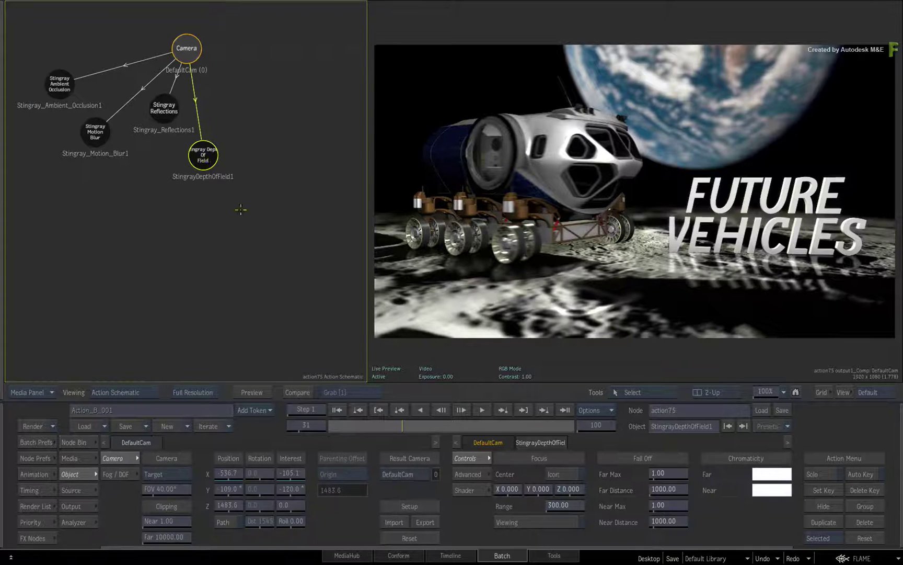
Step: Tune the depth-of-field focus center and near/far distances to keep the rover sharp, then check a later frame
{"action": "left_click", "coordinate": [540, 521]}
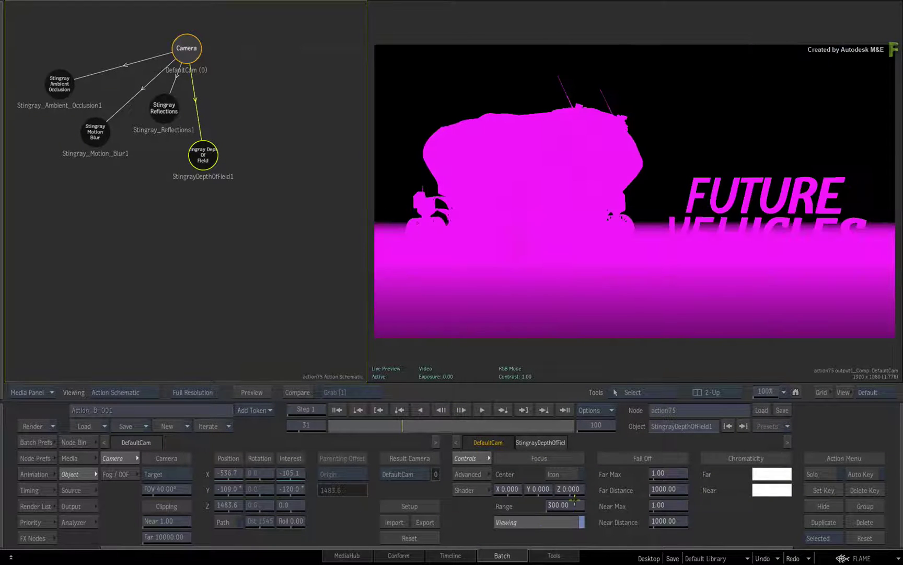
{"action": "left_click_drag", "start_coordinate": [575, 490], "coordinate": [433, 506]}
{"action": "left_click_drag", "start_coordinate": [688, 490], "coordinate": [643, 486]}
{"action": "left_click_drag", "start_coordinate": [559, 477], "coordinate": [507, 486]}
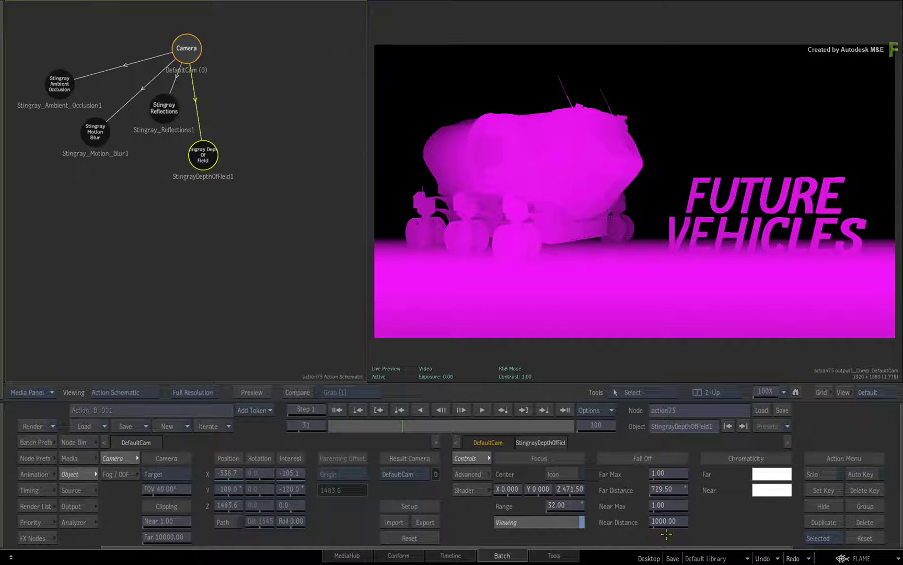
{"action": "left_click_drag", "start_coordinate": [665, 534], "coordinate": [350, 502]}
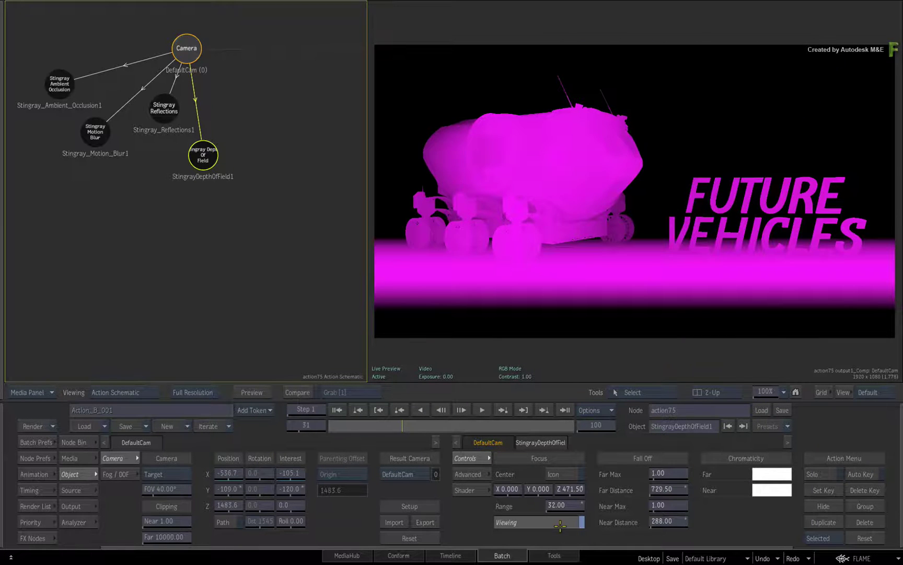
{"action": "left_click", "coordinate": [560, 521]}
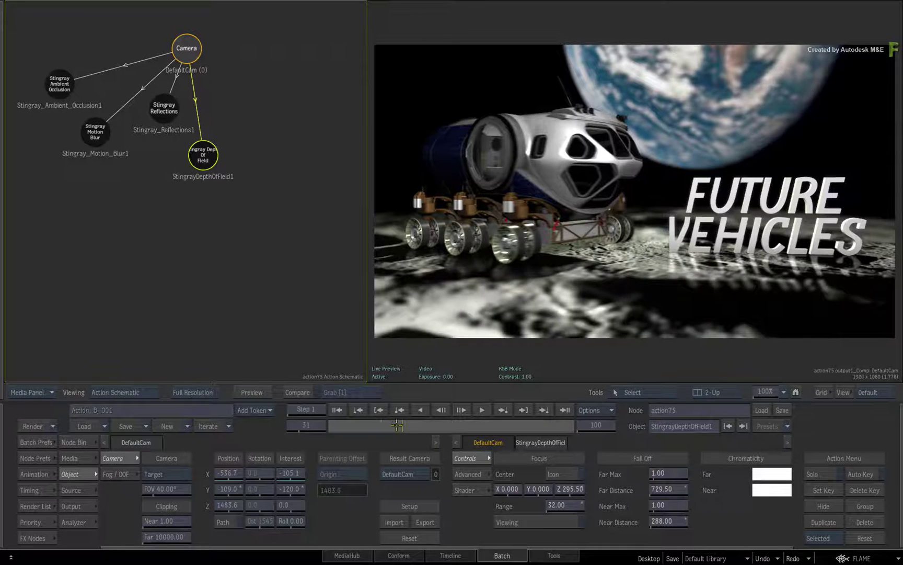
{"action": "left_click_drag", "start_coordinate": [401, 425], "coordinate": [583, 429]}
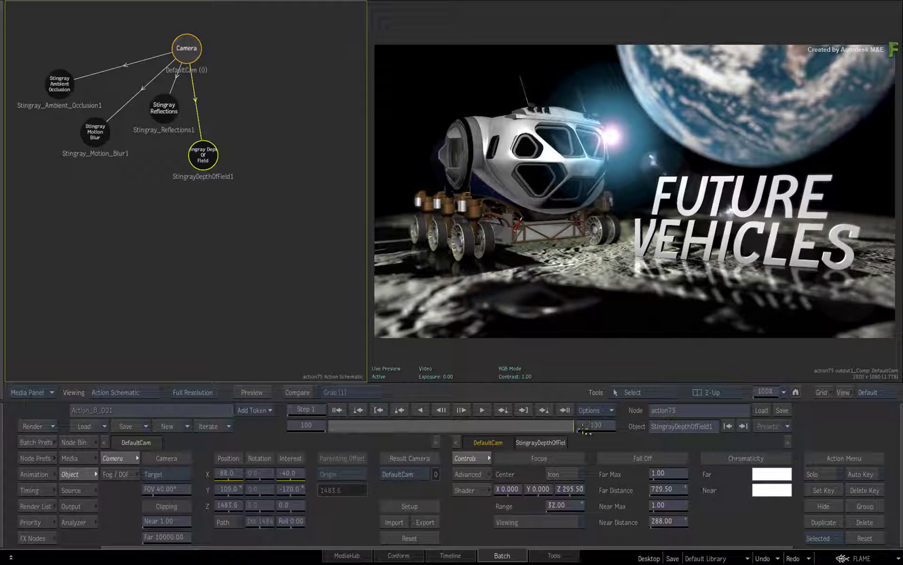
Step: Attach a Stingray Bloom node from the S-filtered Node Bin beside DefaultCam
{"action": "left_click", "coordinate": [183, 54]}
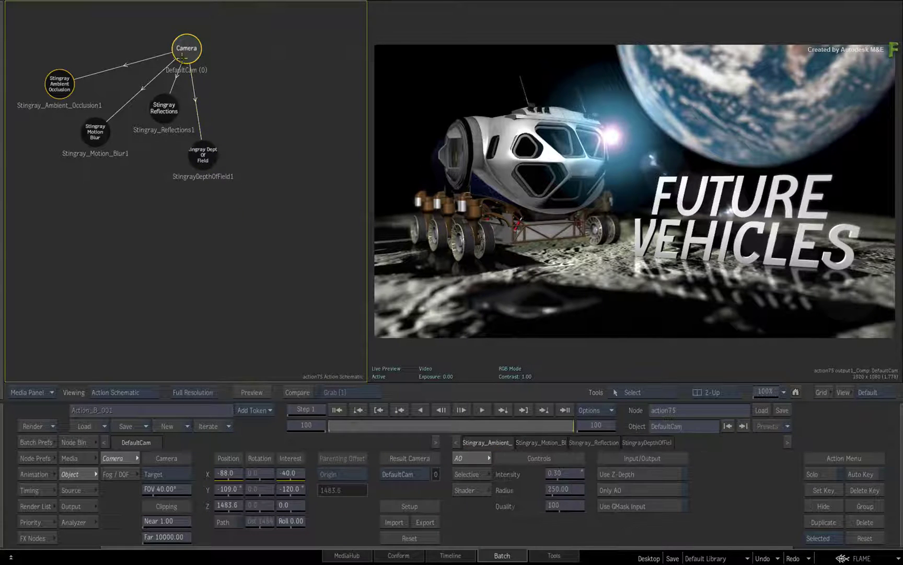
{"action": "left_click", "coordinate": [86, 443]}
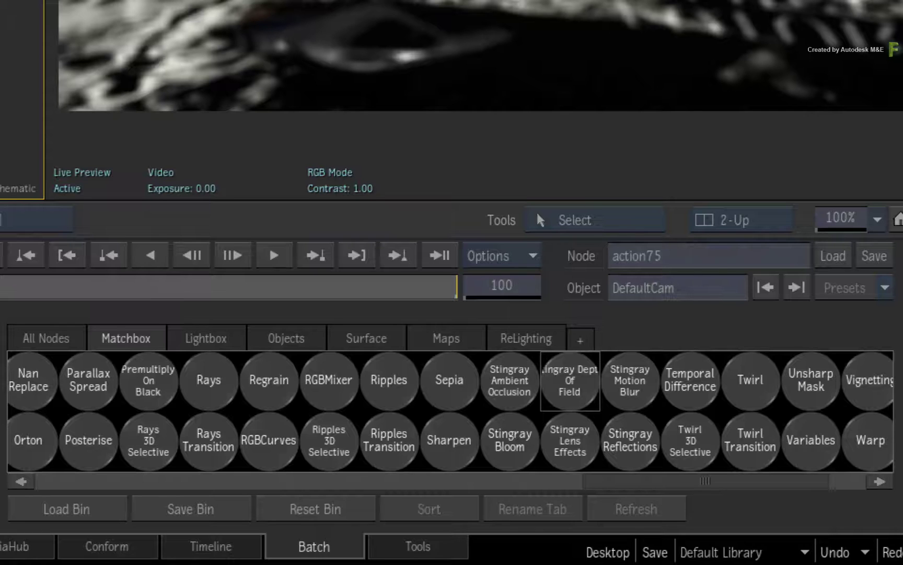
{"action": "key", "text": "s"}
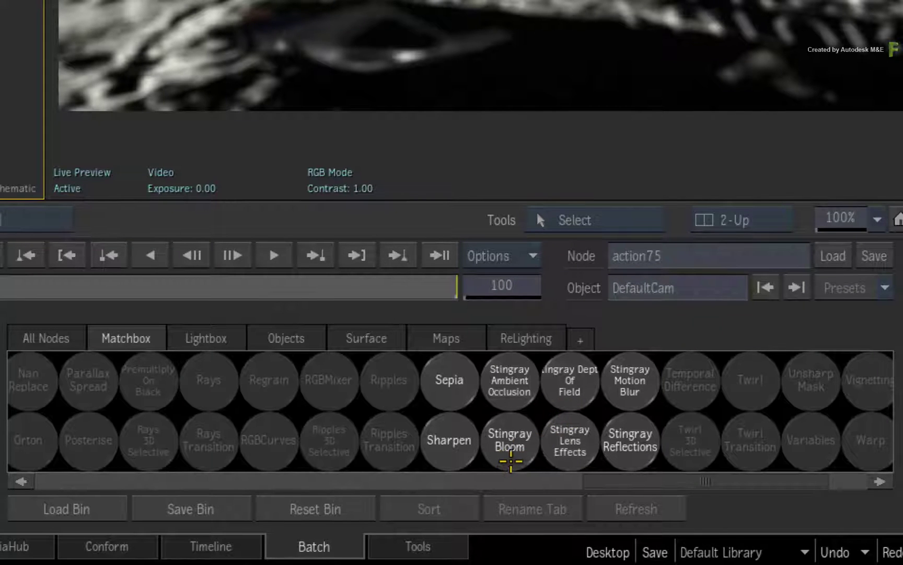
{"action": "left_click_drag", "start_coordinate": [510, 449], "coordinate": [0, 0]}
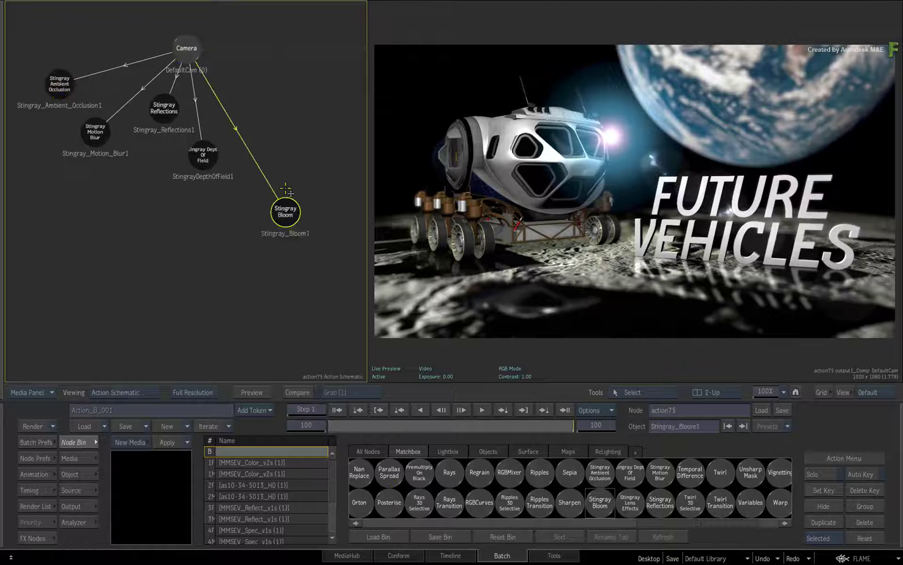
{"action": "left_click_drag", "start_coordinate": [287, 191], "coordinate": [250, 113]}
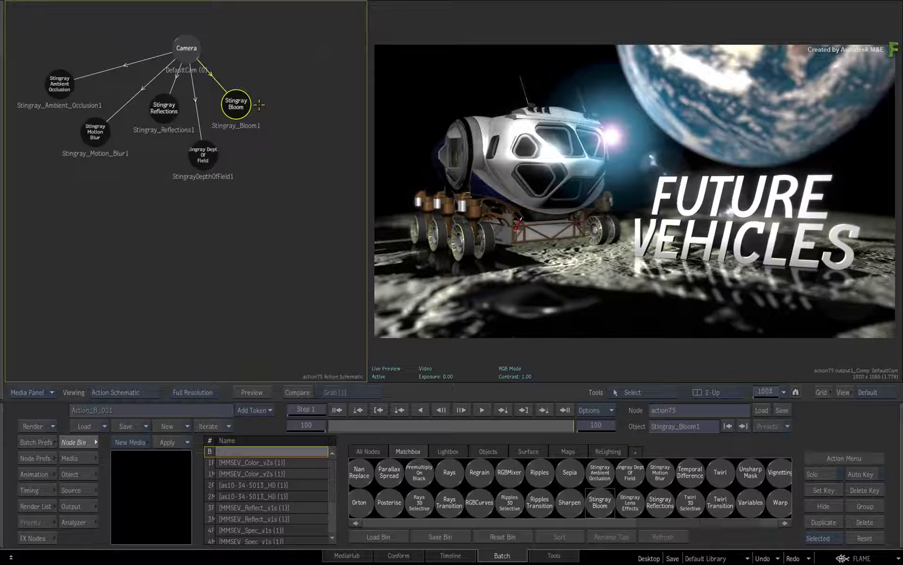
{"action": "left_click", "coordinate": [237, 105]}
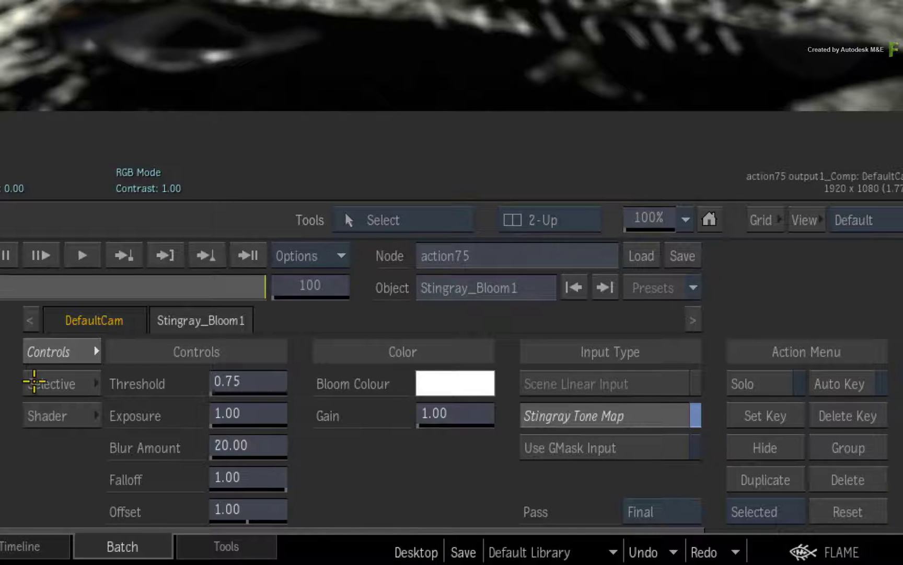
Step: Set the bloom's selective region type to Cube World and preview the region in magenta
{"action": "left_click", "coordinate": [50, 384]}
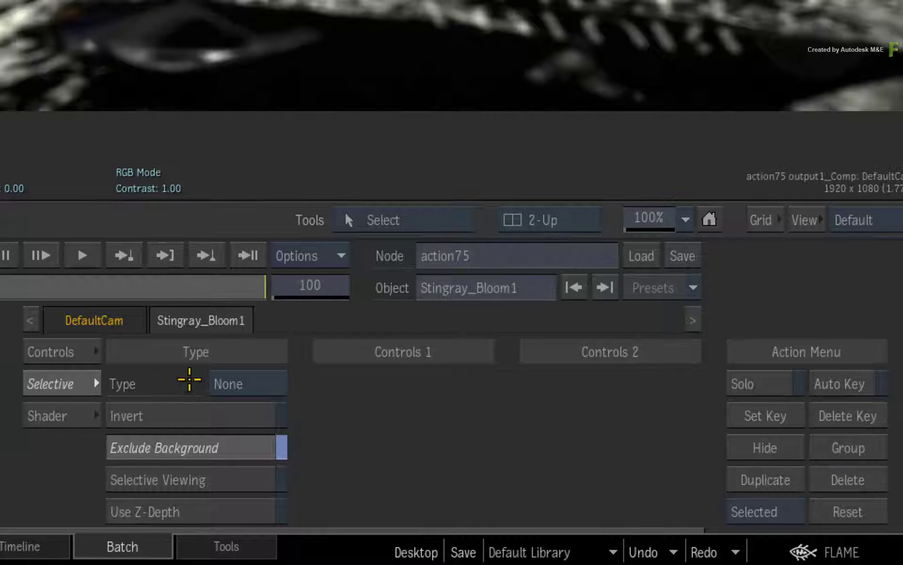
{"action": "left_click", "coordinate": [210, 380]}
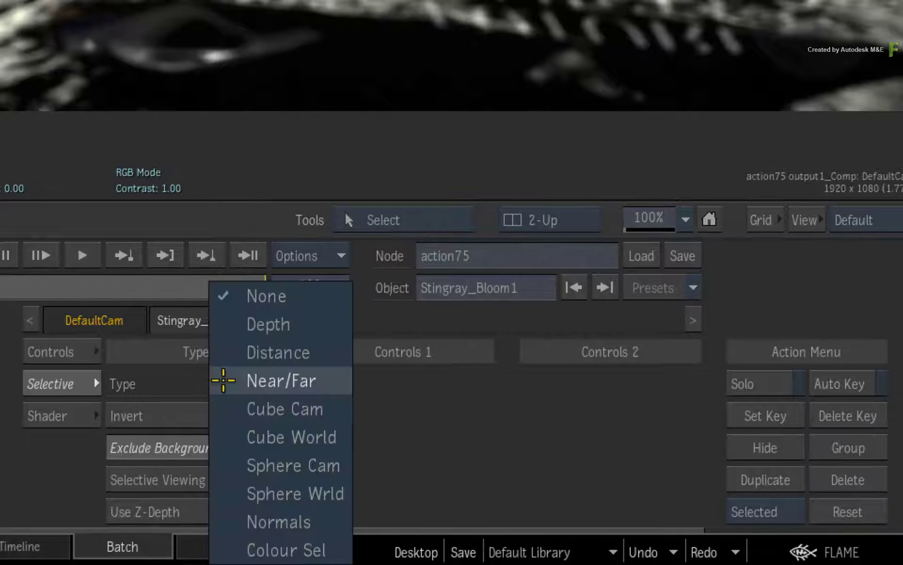
{"action": "left_click", "coordinate": [235, 433]}
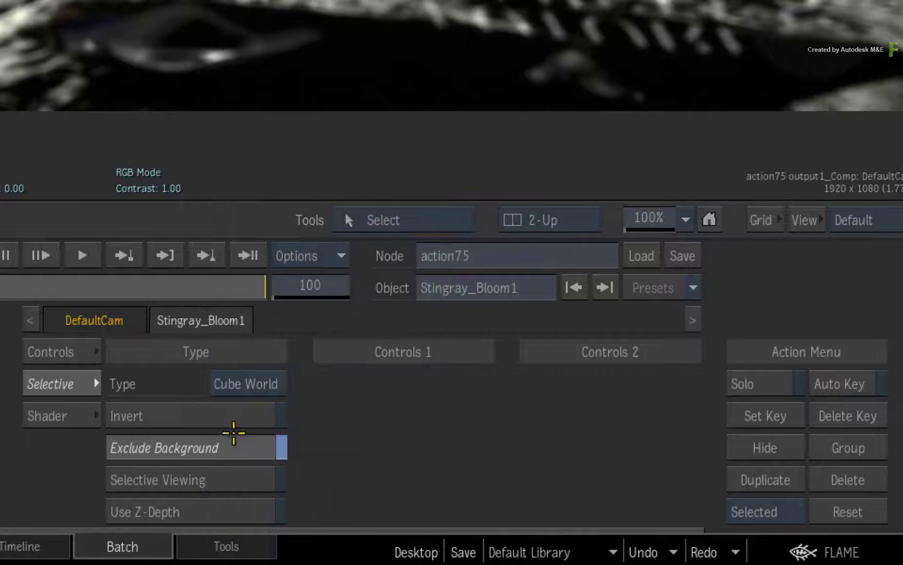
{"action": "left_click", "coordinate": [201, 480]}
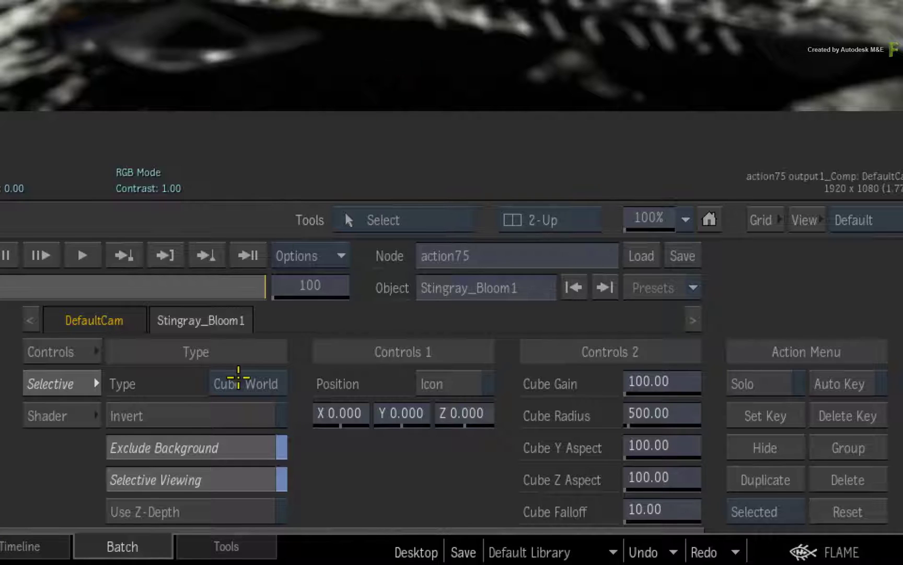
{"action": "left_click", "coordinate": [236, 378]}
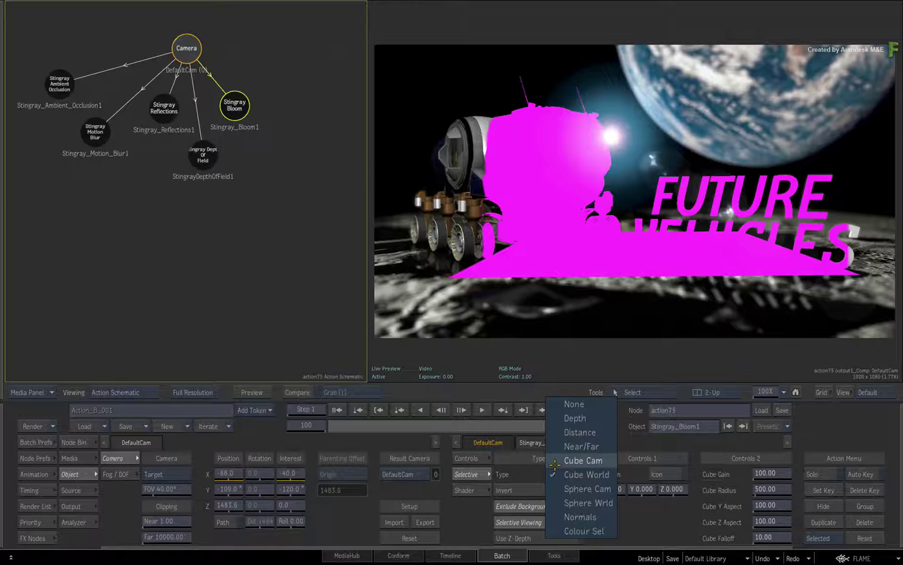
{"action": "left_click", "coordinate": [554, 474]}
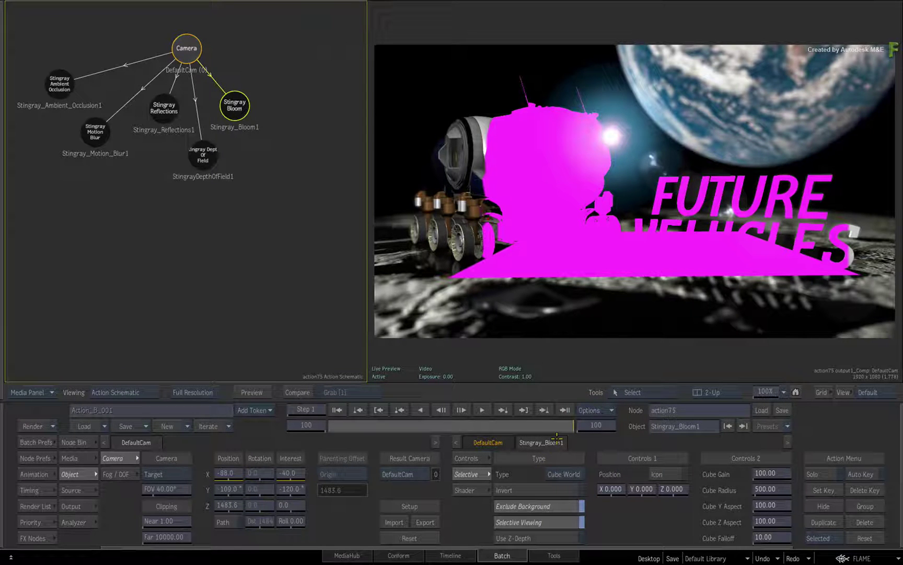
Step: Position the bloom cube at 415, -551, 67 over the title, hide the preview, and raise exposure to 1.13
{"action": "left_click_drag", "start_coordinate": [612, 490], "coordinate": [790, 486]}
{"action": "left_click_drag", "start_coordinate": [636, 490], "coordinate": [579, 486]}
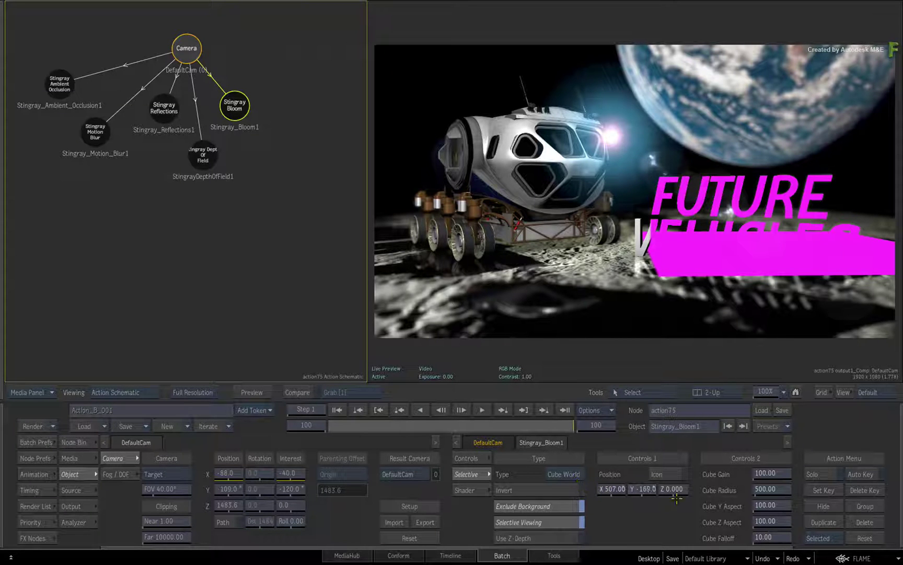
{"action": "left_click_drag", "start_coordinate": [667, 487], "coordinate": [702, 487]}
{"action": "left_click_drag", "start_coordinate": [607, 488], "coordinate": [578, 487]}
{"action": "left_click_drag", "start_coordinate": [635, 488], "coordinate": [606, 488]}
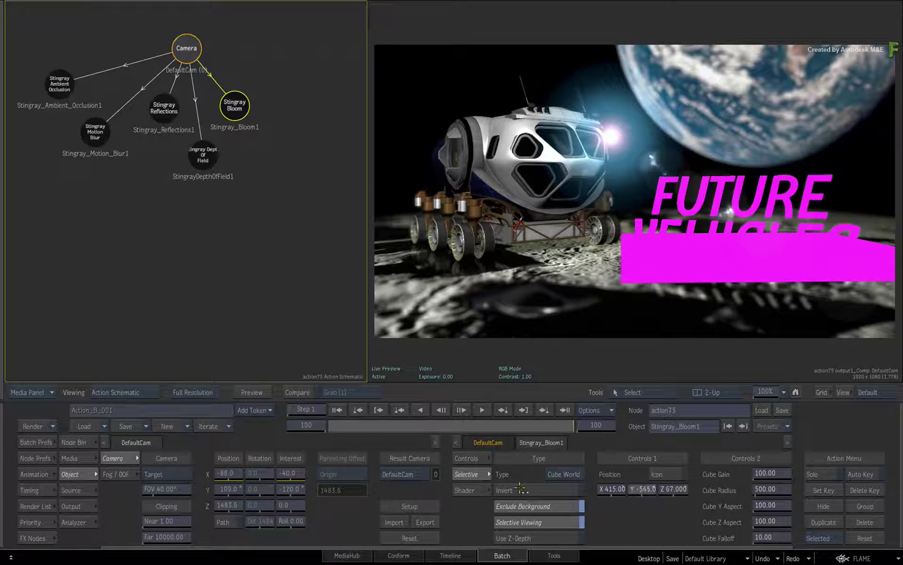
{"action": "left_click", "coordinate": [515, 521]}
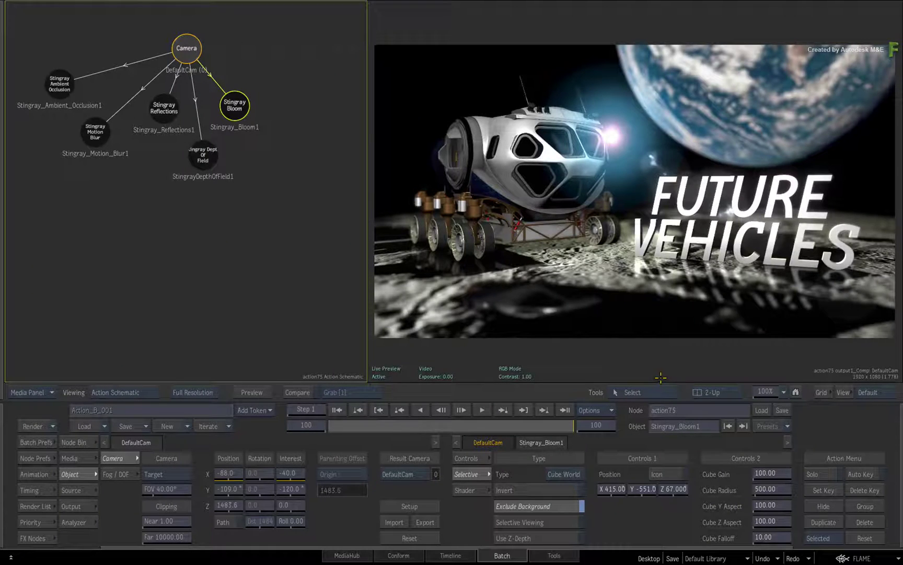
{"action": "left_click", "coordinate": [471, 459]}
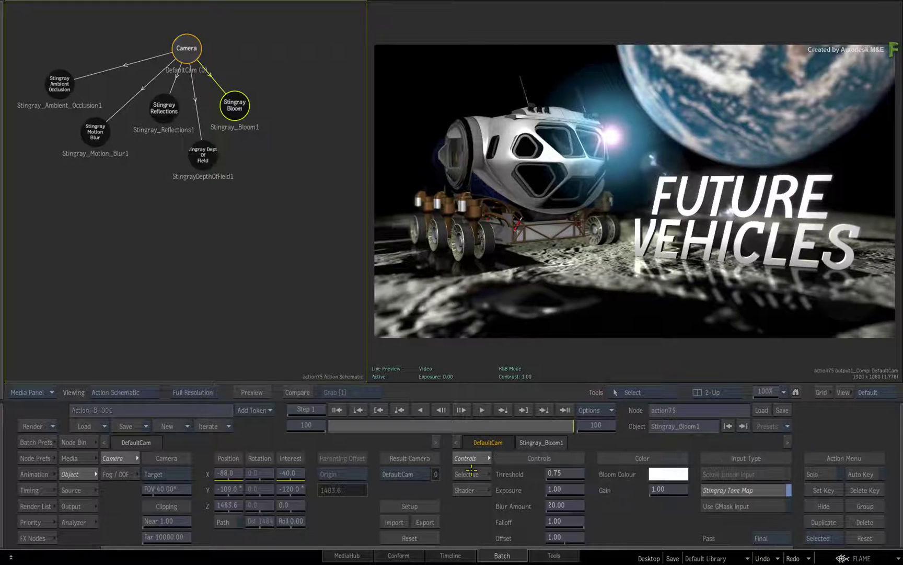
{"action": "left_click_drag", "start_coordinate": [561, 488], "coordinate": [593, 485]}
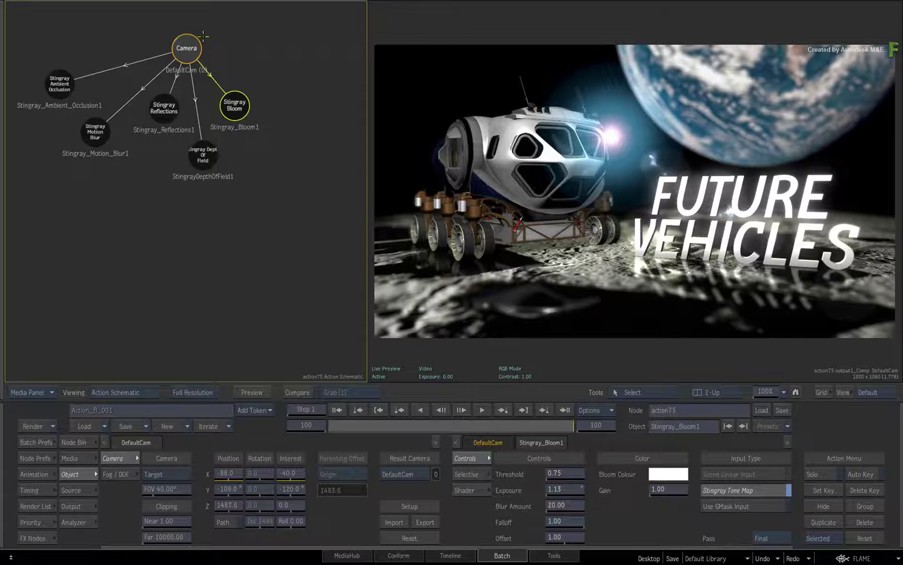
Step: Attach a Stingray Lens Effects node to DefaultCam from the Node Bin
{"action": "left_click", "coordinate": [187, 49]}
{"action": "left_click", "coordinate": [78, 442]}
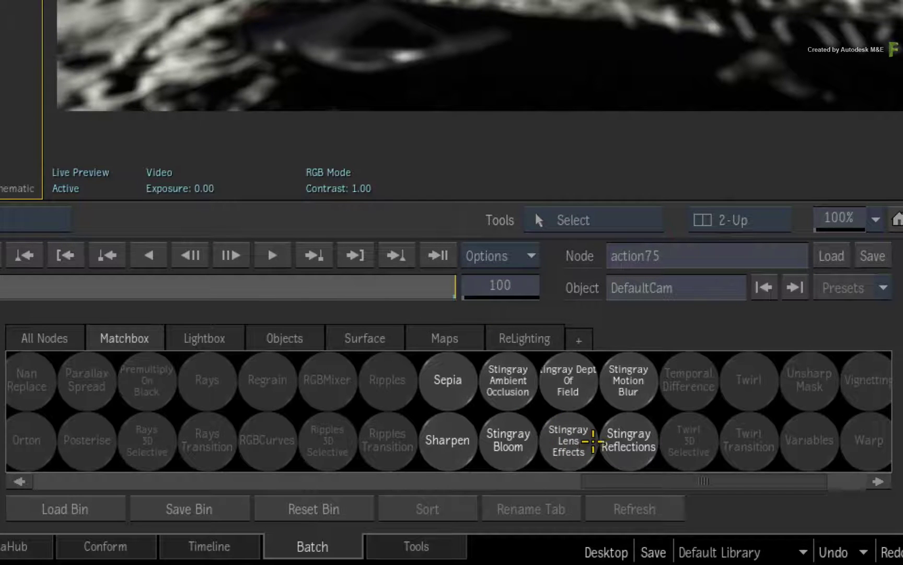
{"action": "left_click_drag", "start_coordinate": [590, 438], "coordinate": [295, 466]}
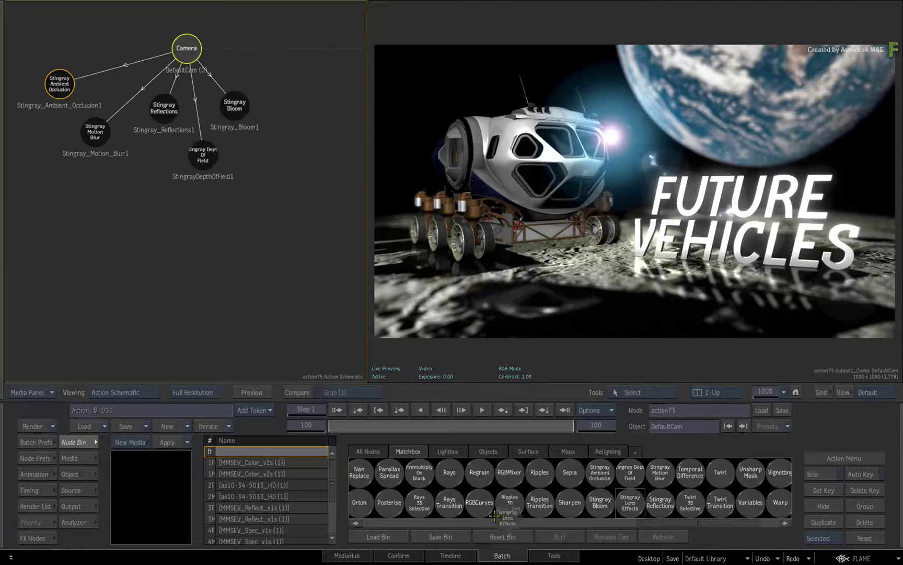
{"action": "left_click_drag", "start_coordinate": [494, 515], "coordinate": [296, 97]}
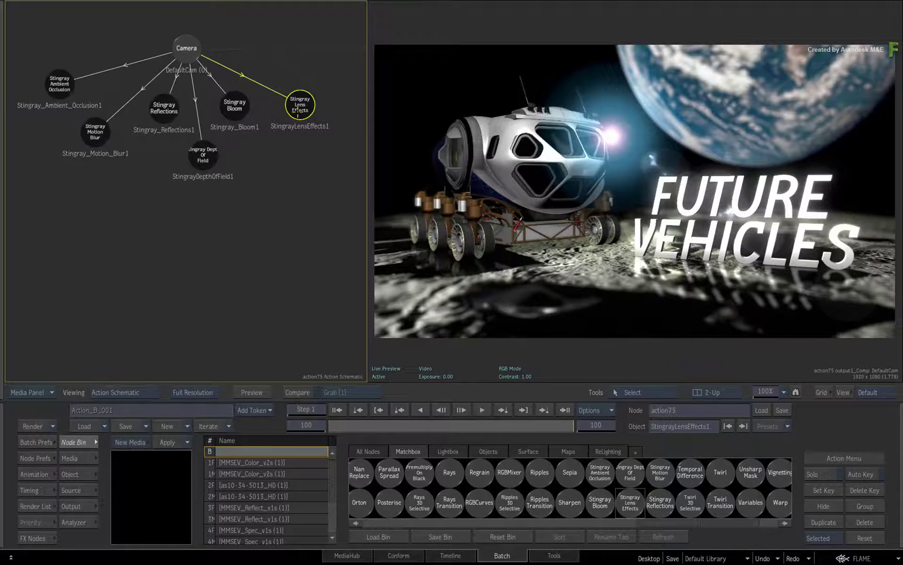
{"action": "double_click", "coordinate": [298, 109]}
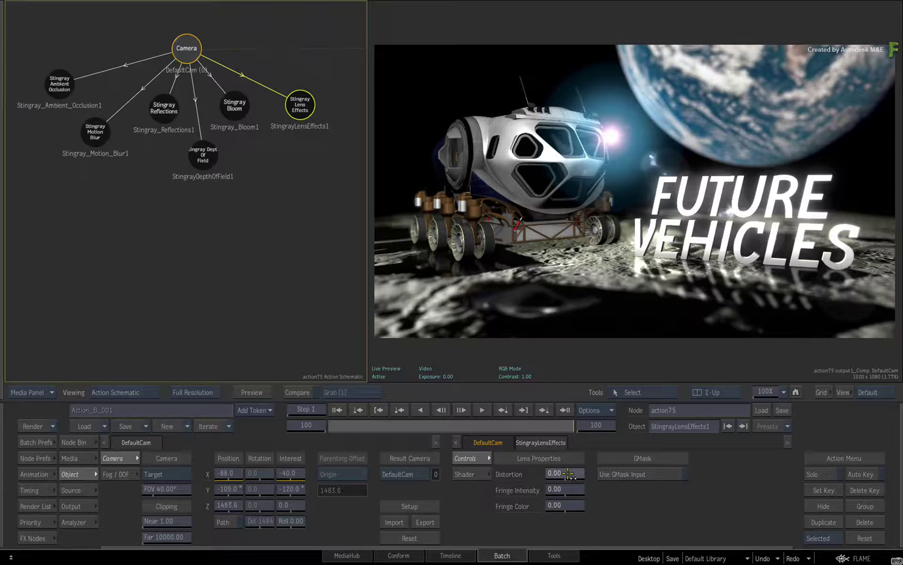
Step: Set lens Distortion to -0.14, then try fringe intensity and reset it to 0
{"action": "left_click_drag", "start_coordinate": [569, 474], "coordinate": [506, 480]}
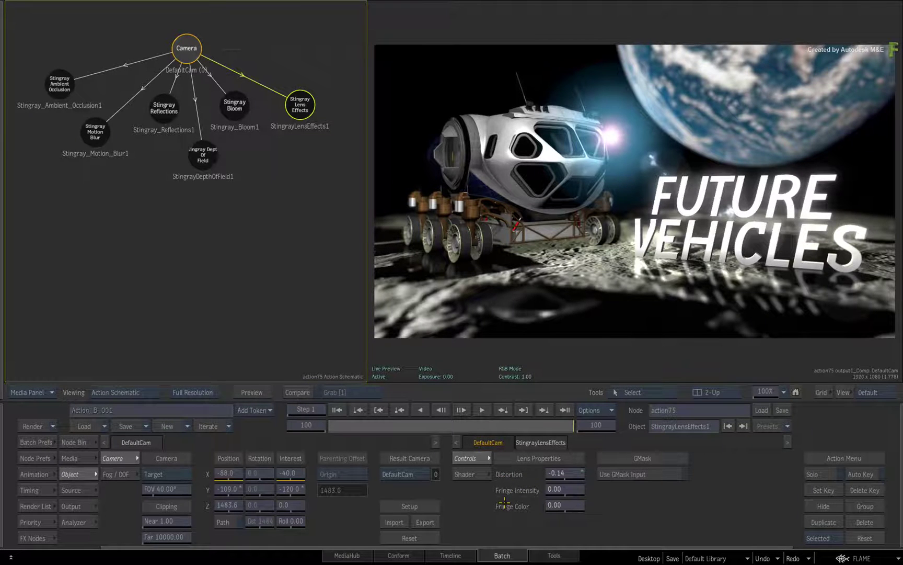
{"action": "left_click_drag", "start_coordinate": [564, 489], "coordinate": [592, 488]}
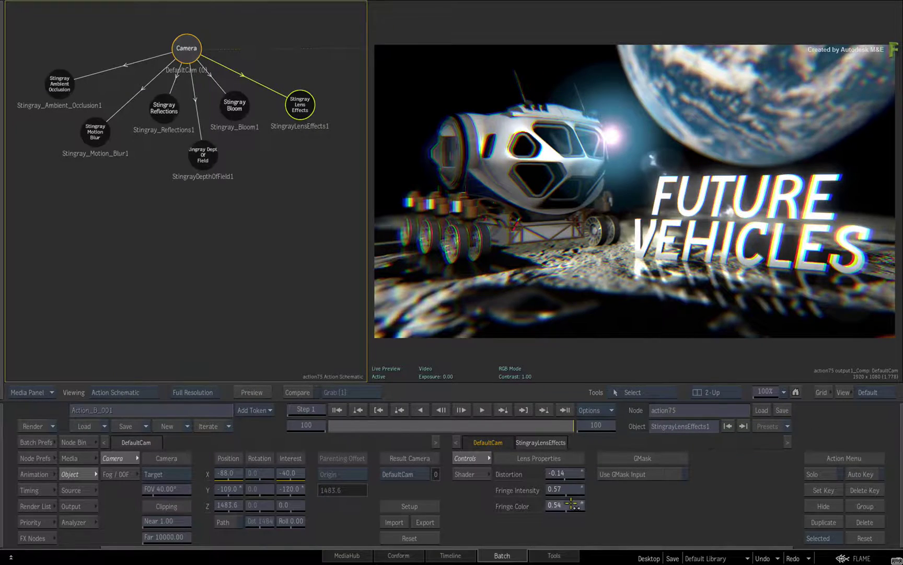
{"action": "left_click_drag", "start_coordinate": [593, 490], "coordinate": [577, 494]}
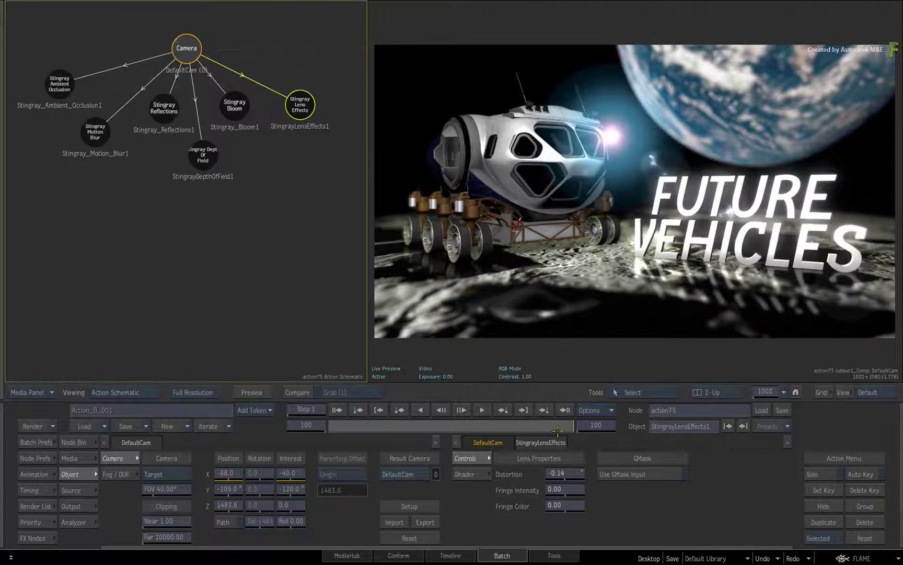
Step: Scrub the timebar back to frames 1–2 to review all the camera effects together
{"action": "left_click_drag", "start_coordinate": [566, 424], "coordinate": [625, 430]}
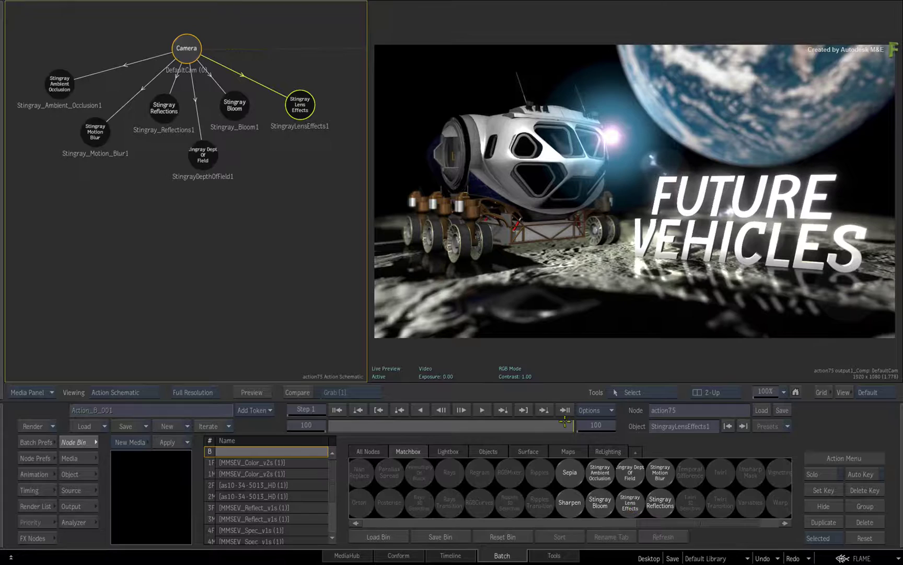
{"action": "mouse_move", "coordinate": [565, 422]}
{"action": "left_mouse_down"}
{"action": "mouse_move", "coordinate": [453, 420]}
{"action": "mouse_move", "coordinate": [578, 421]}
{"action": "left_mouse_up"}
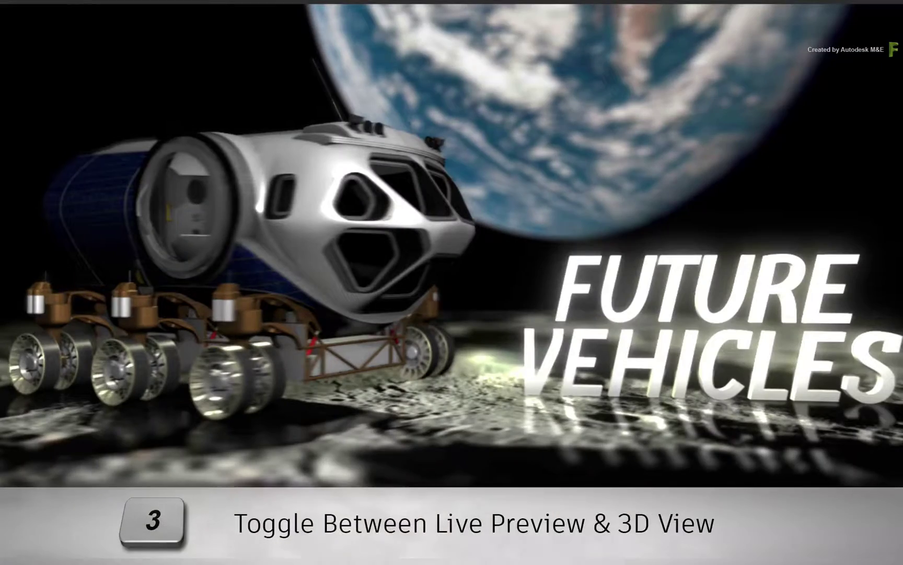
Step: Toggle between the Live Preview and the plain 3D View with the 3 key
{"action": "key", "text": "3"}
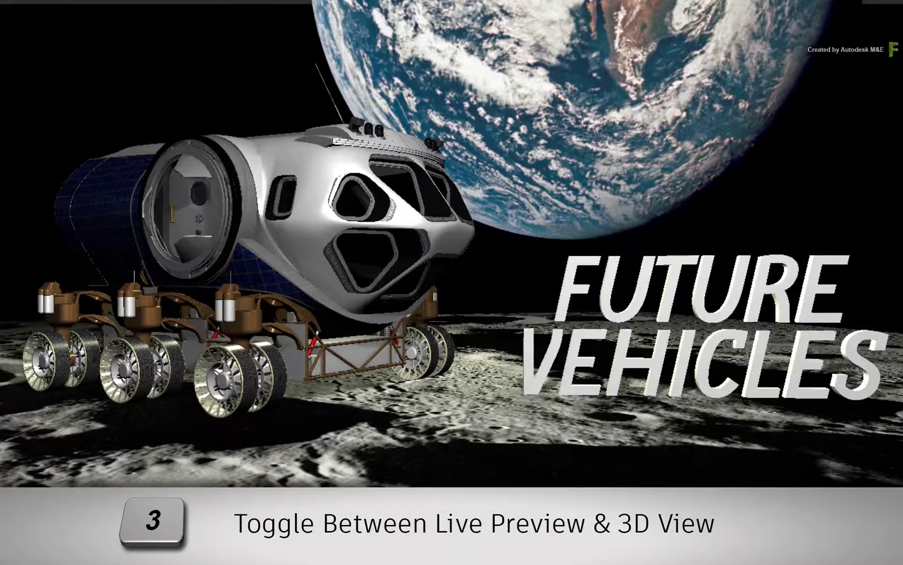